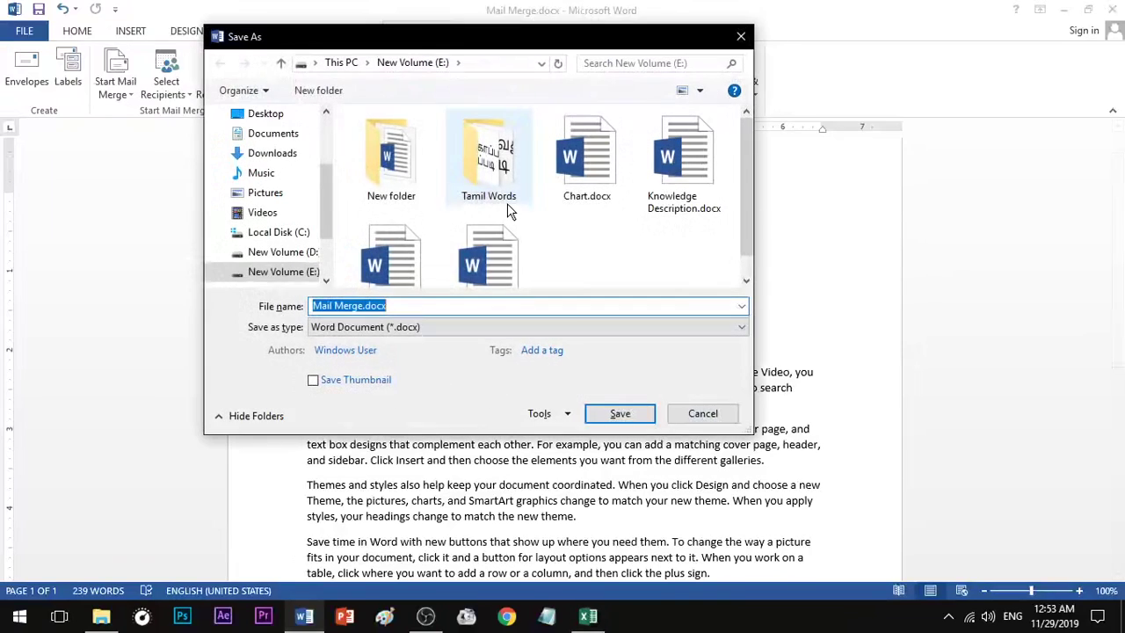
Dismiss the save dialog without saving and review the letter's body paragraphs and the blank area above them
click(698, 408)
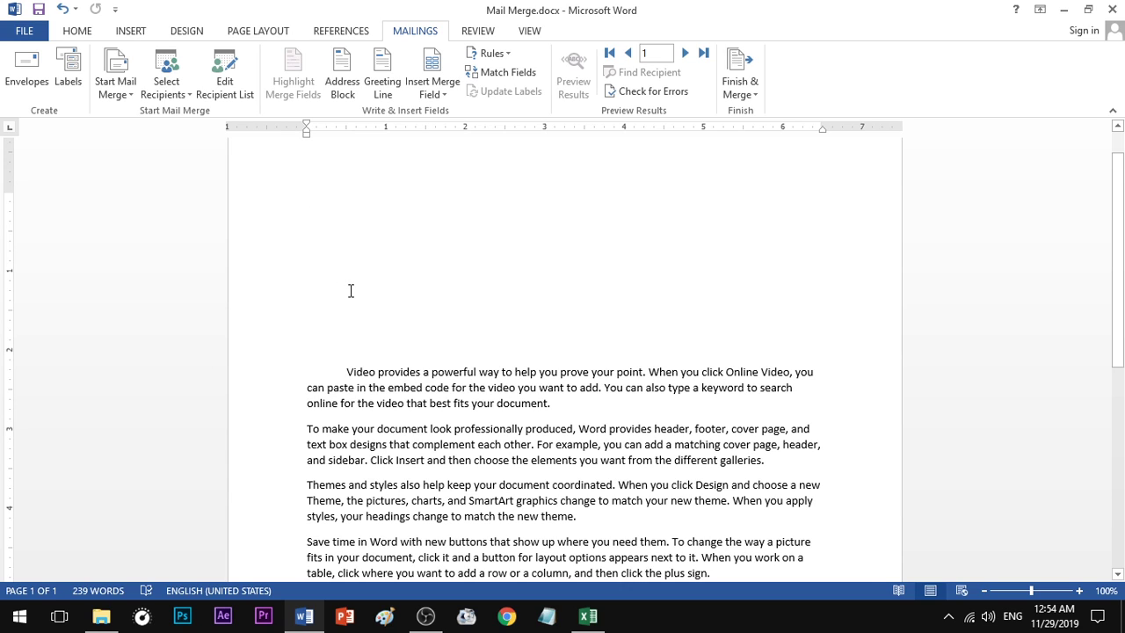
scroll(348, 291, down, 2)
drag(288, 293, 281, 520)
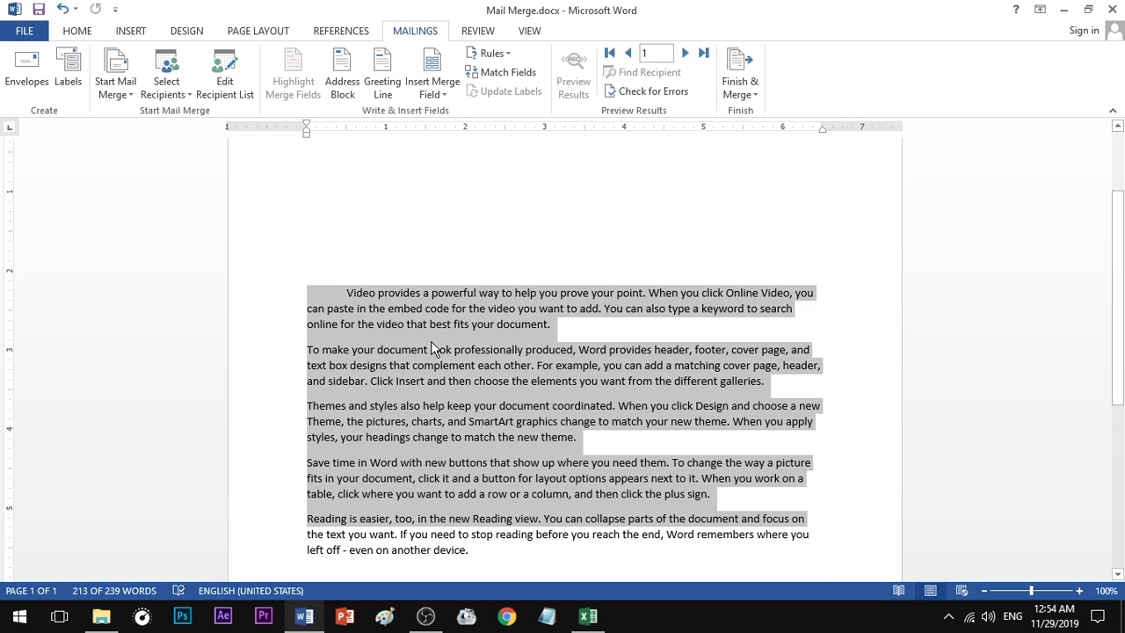
scroll(431, 337, up, 3)
click(283, 246)
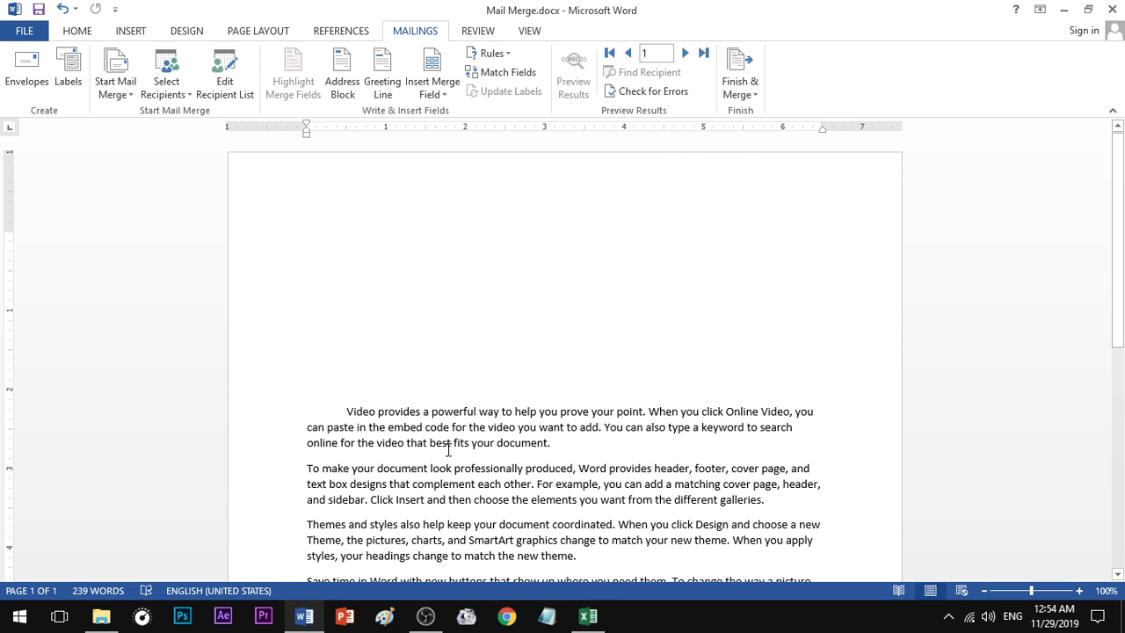
Switch to Address List.xlsx in Excel and examine its column headings from Title to City
click(591, 620)
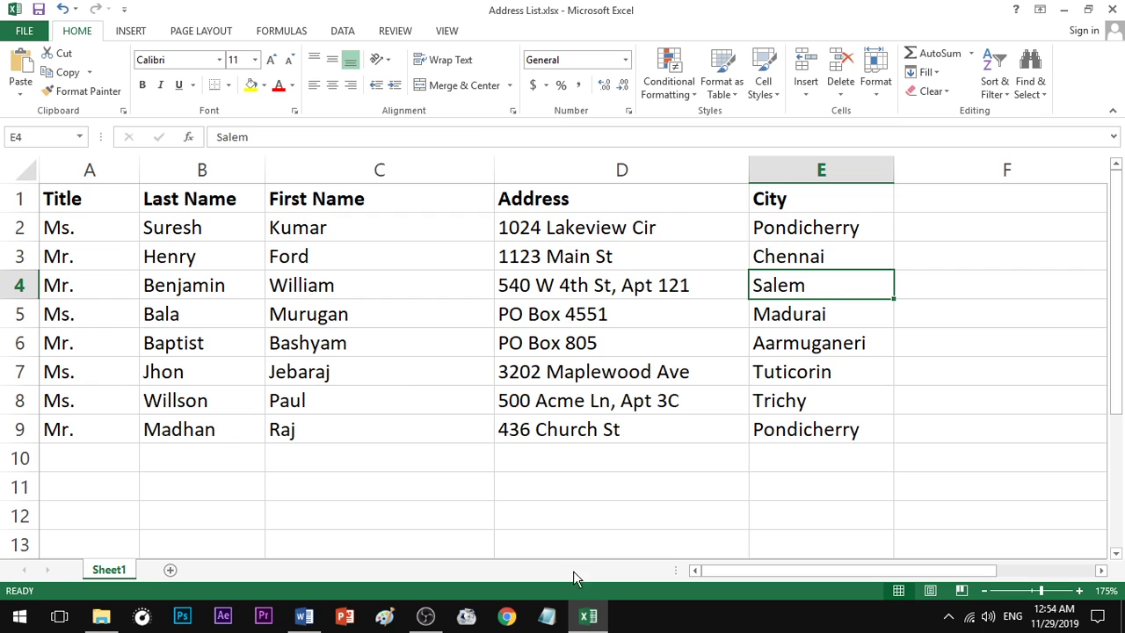
click(88, 207)
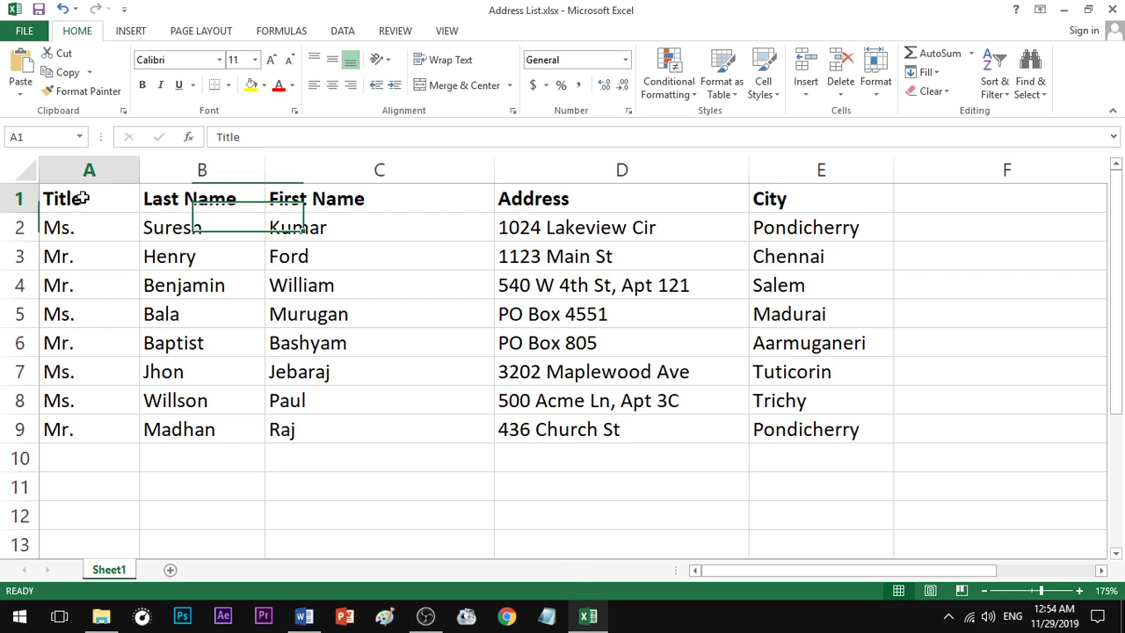
click(204, 206)
click(330, 208)
click(569, 197)
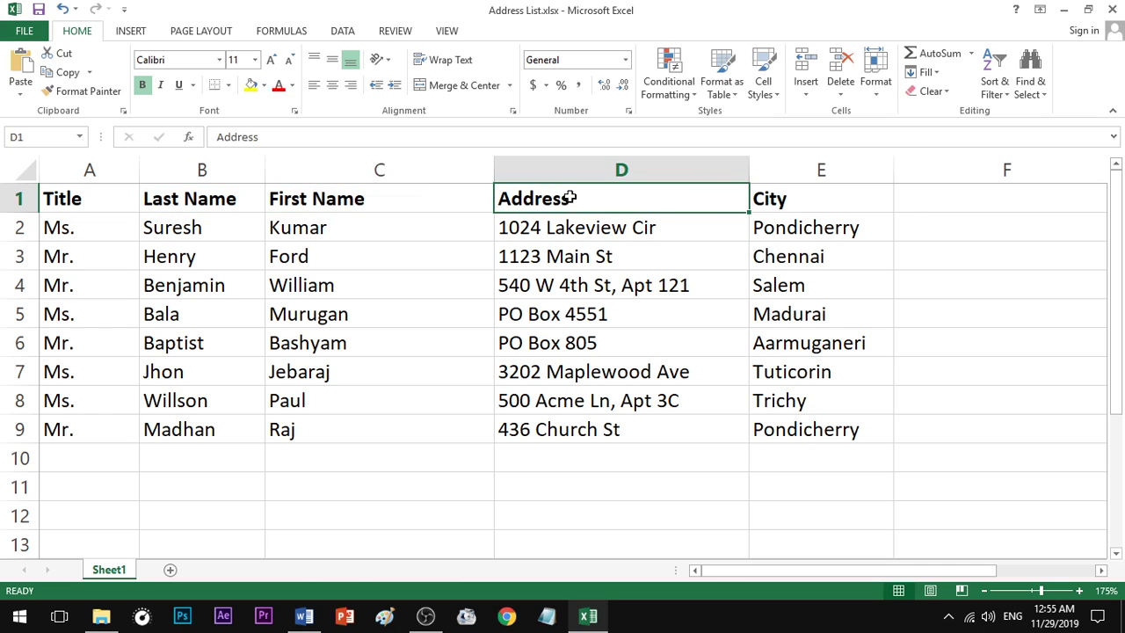
click(796, 201)
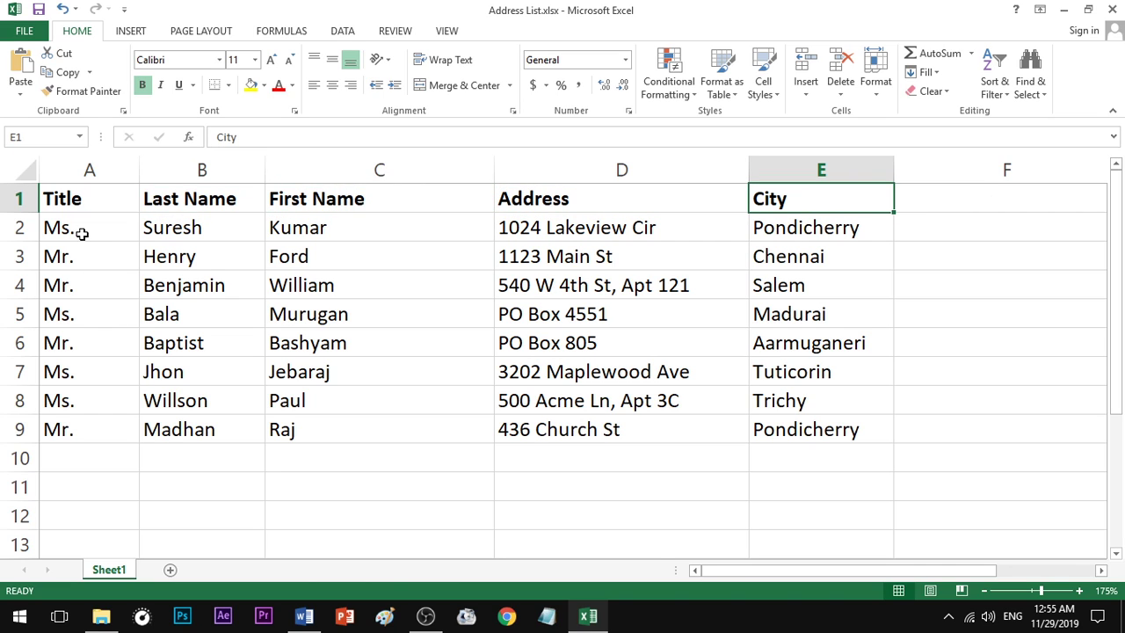
Look over the recipient rows beneath the headings, and close the Address List.xlsx workbook
drag(80, 231, 763, 427)
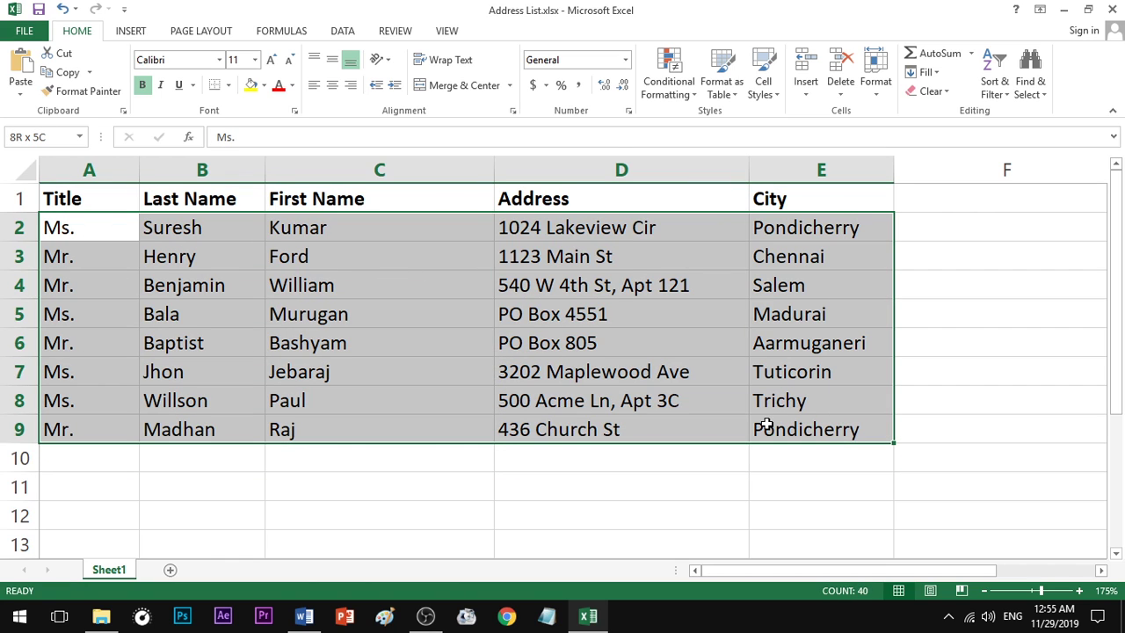
click(346, 452)
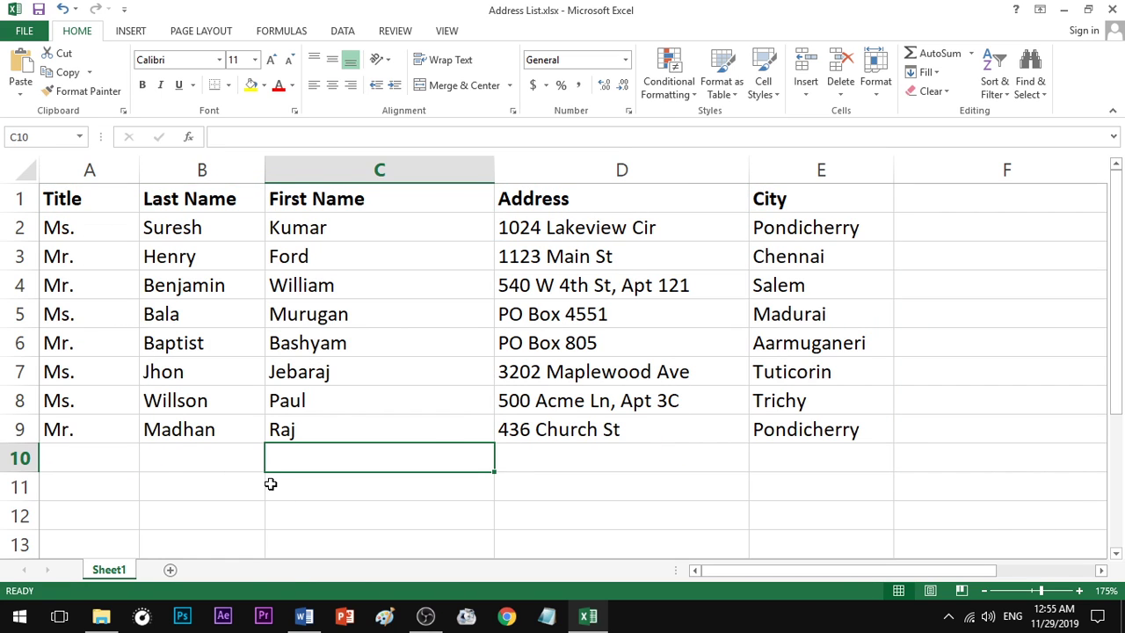
click(85, 233)
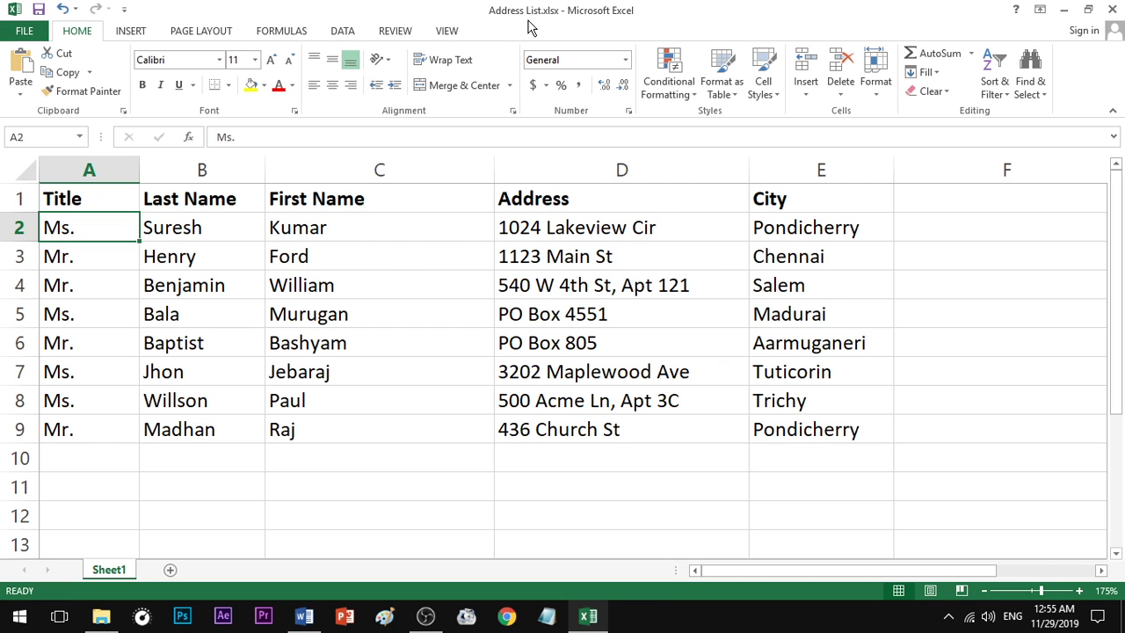
click(215, 486)
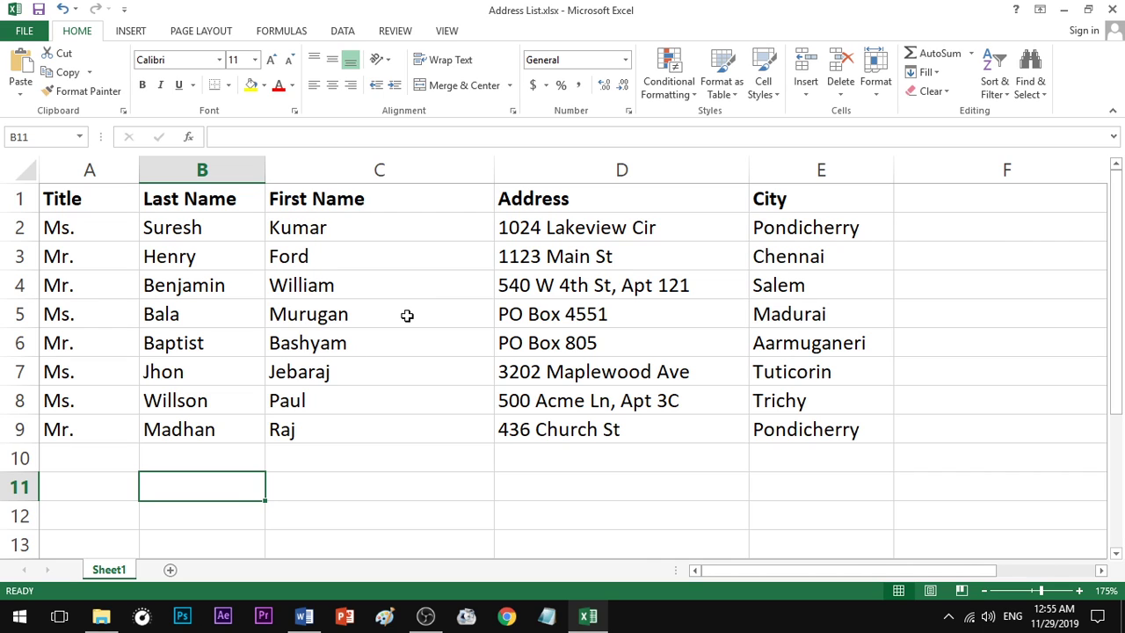
click(1112, 10)
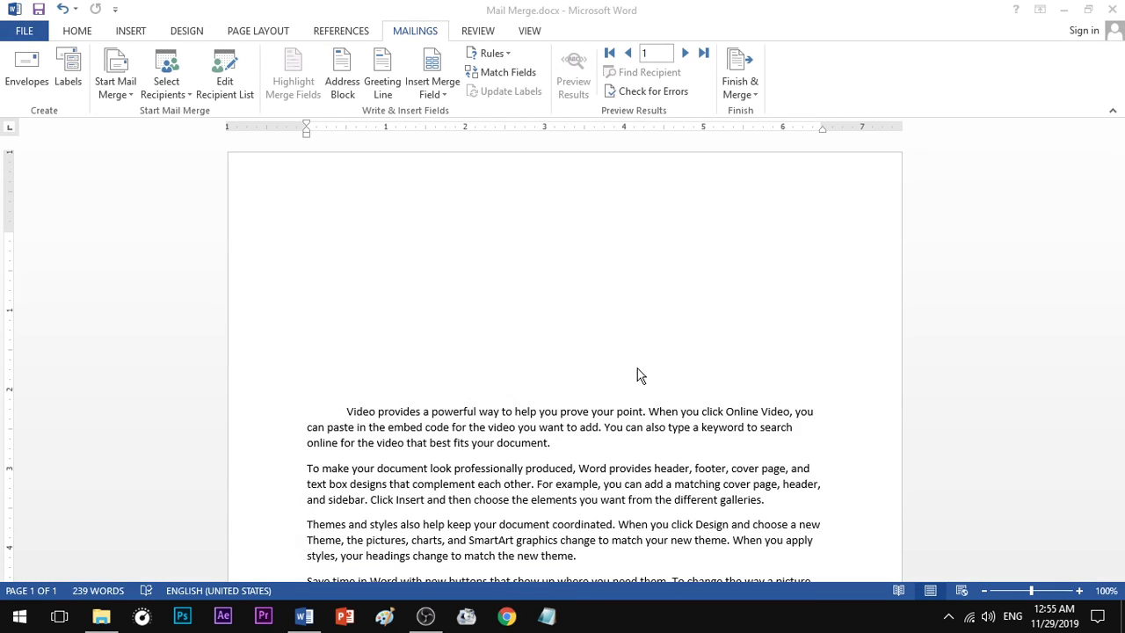
Start the Step-by-Step Mail Merge Wizard with Letters as document type and the current document as starting document, advancing to recipient selection
click(356, 232)
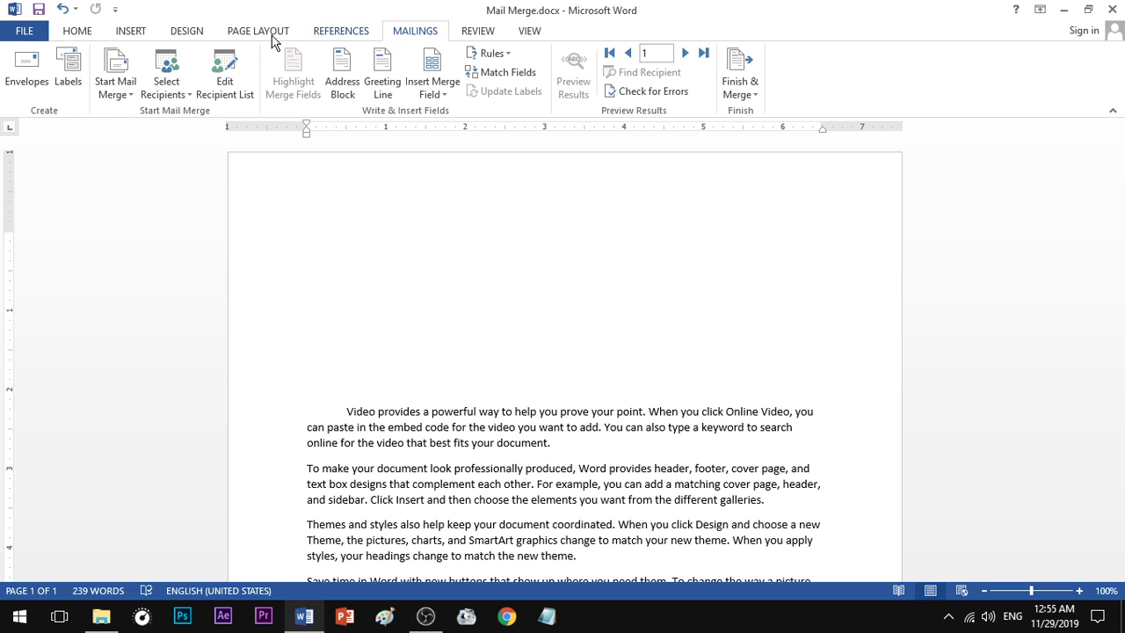
click(128, 97)
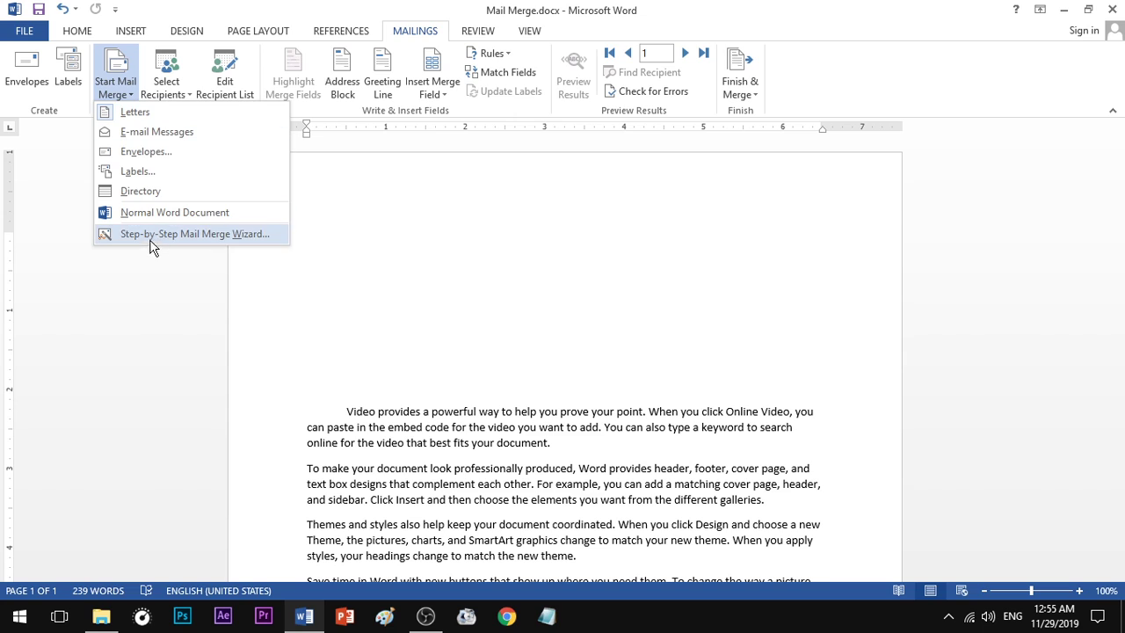
click(200, 237)
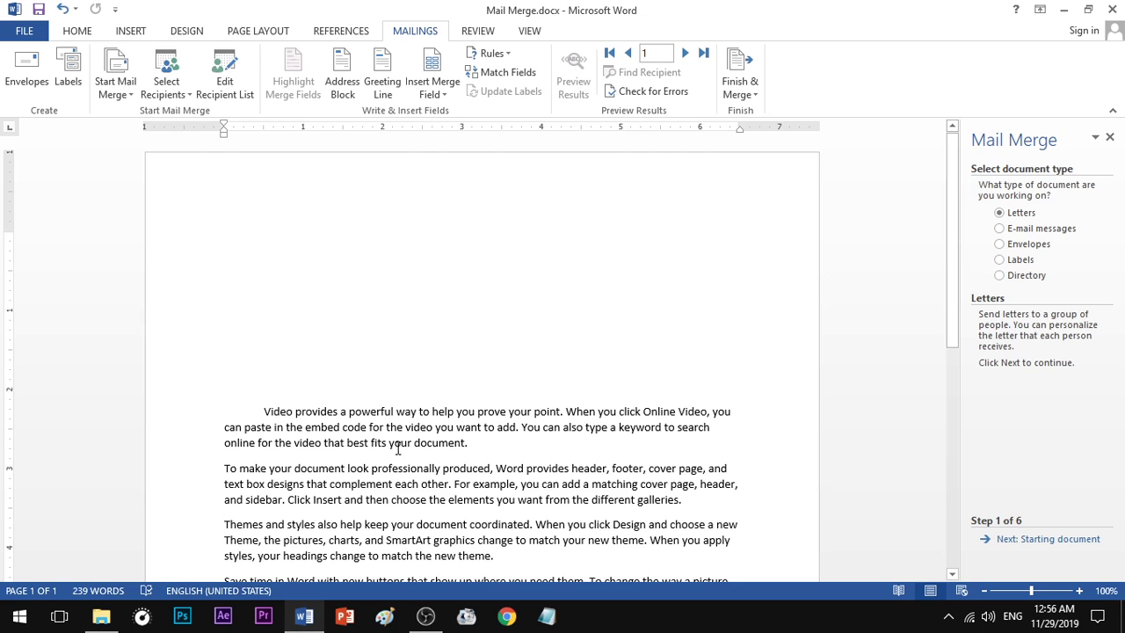
click(1023, 539)
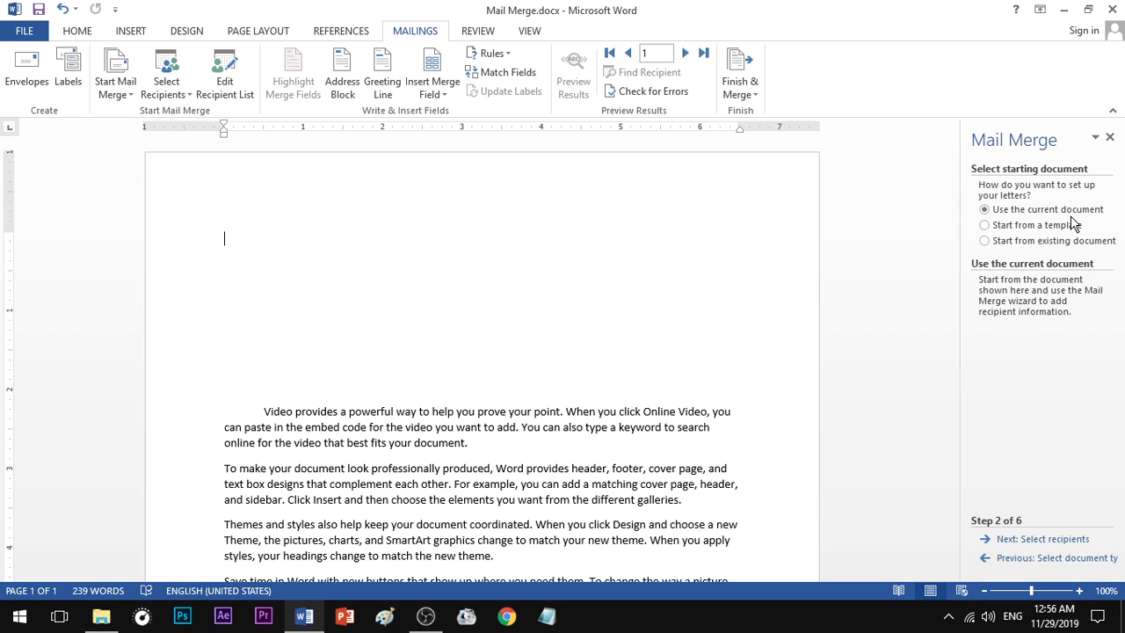
click(1043, 539)
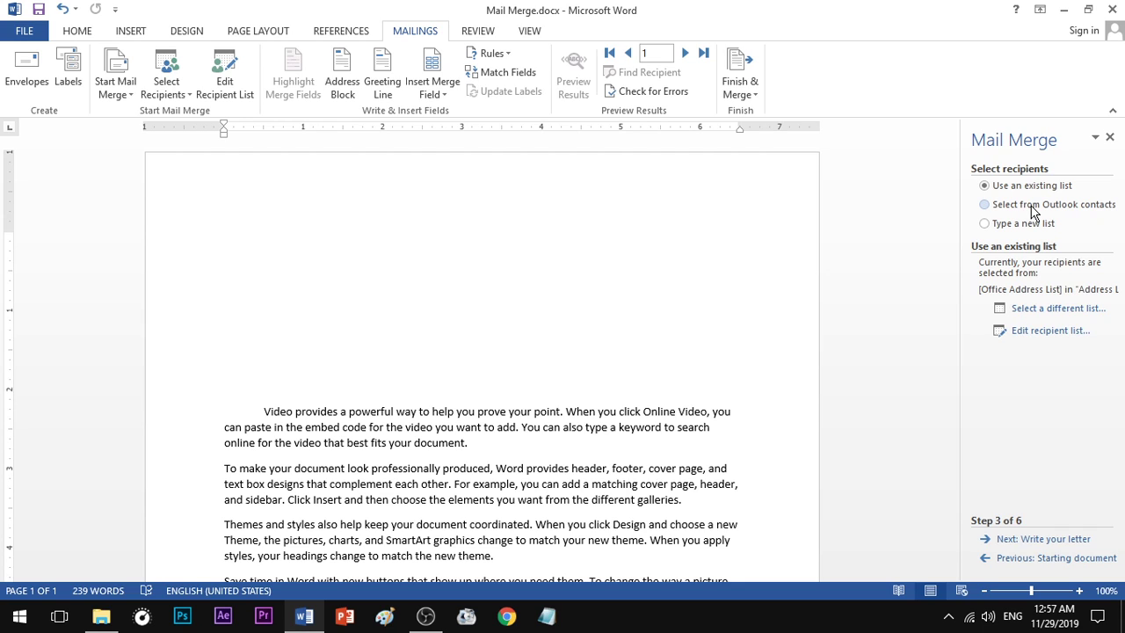
click(1002, 226)
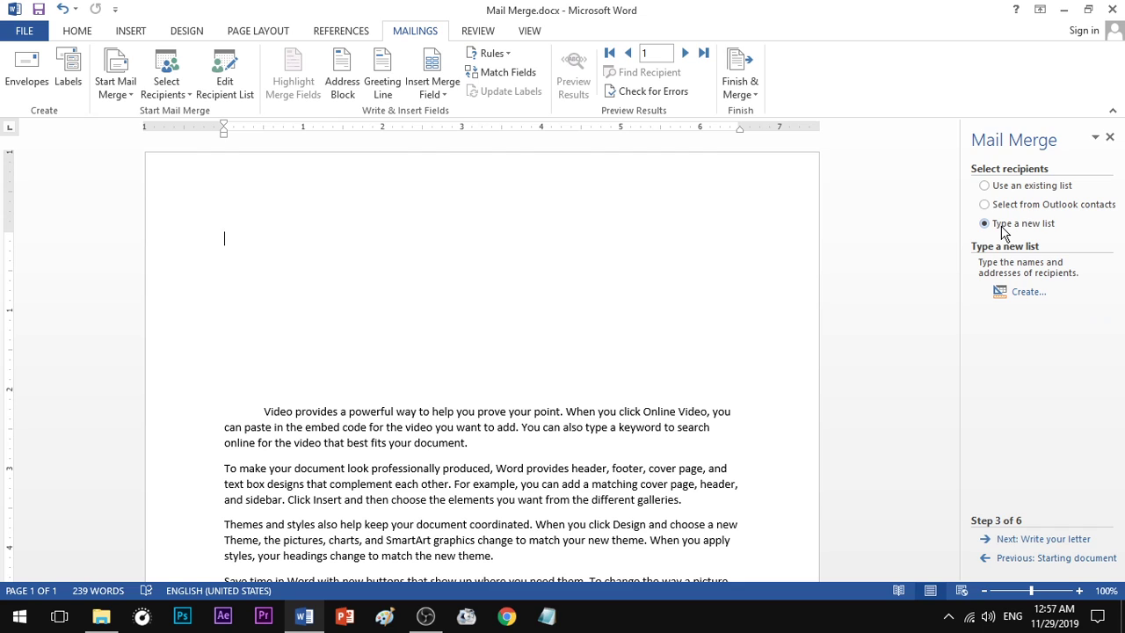
click(992, 189)
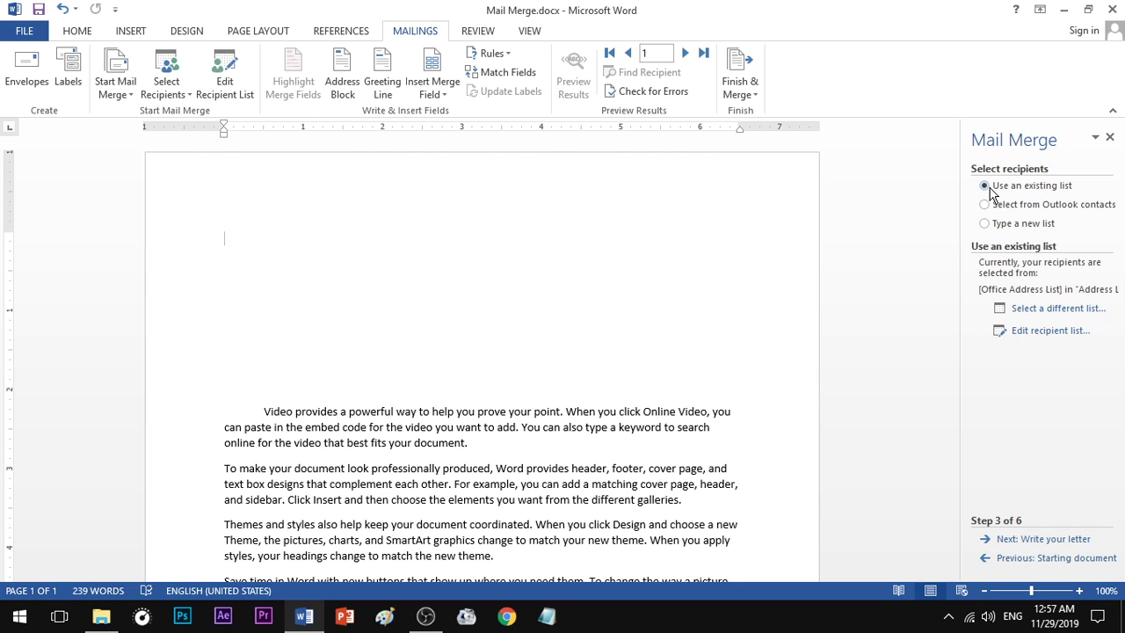
click(1033, 307)
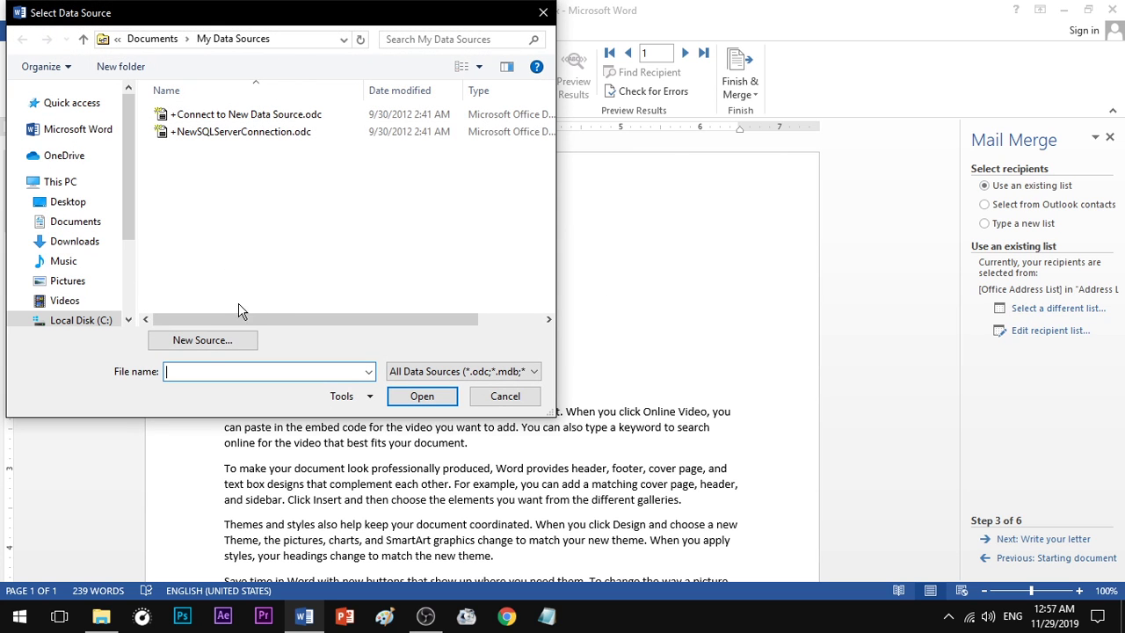
click(505, 395)
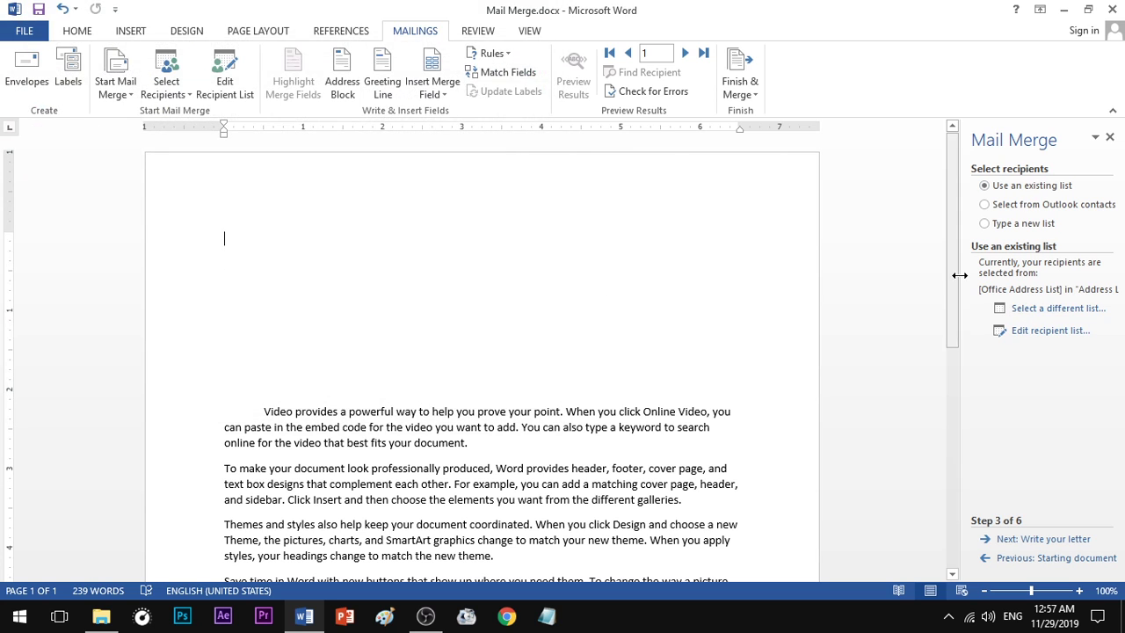
click(1007, 226)
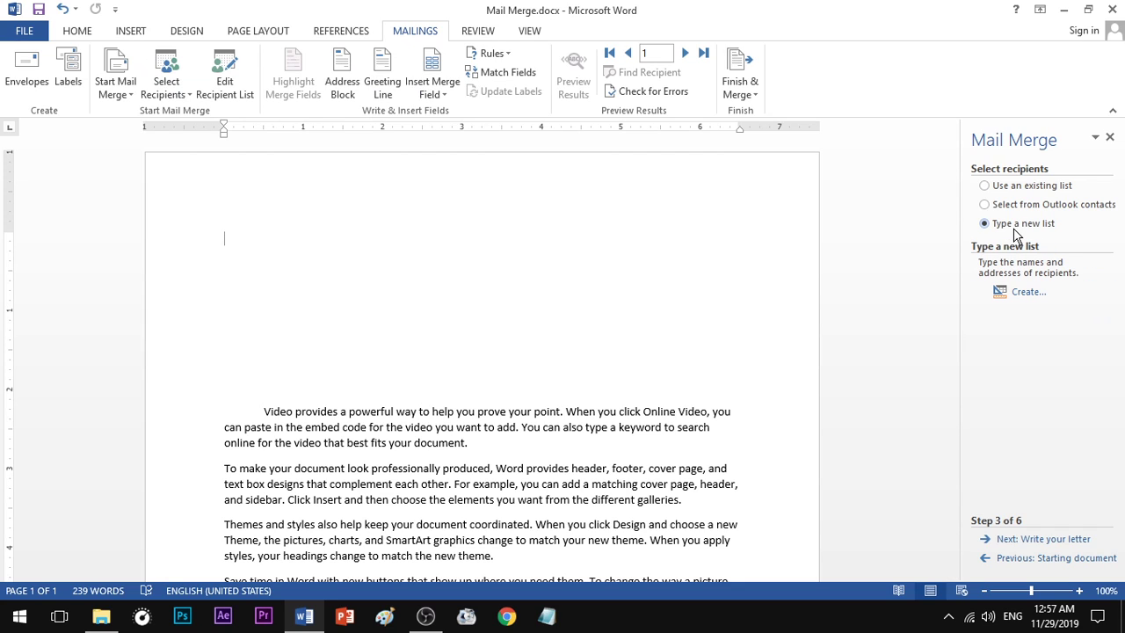
click(1027, 295)
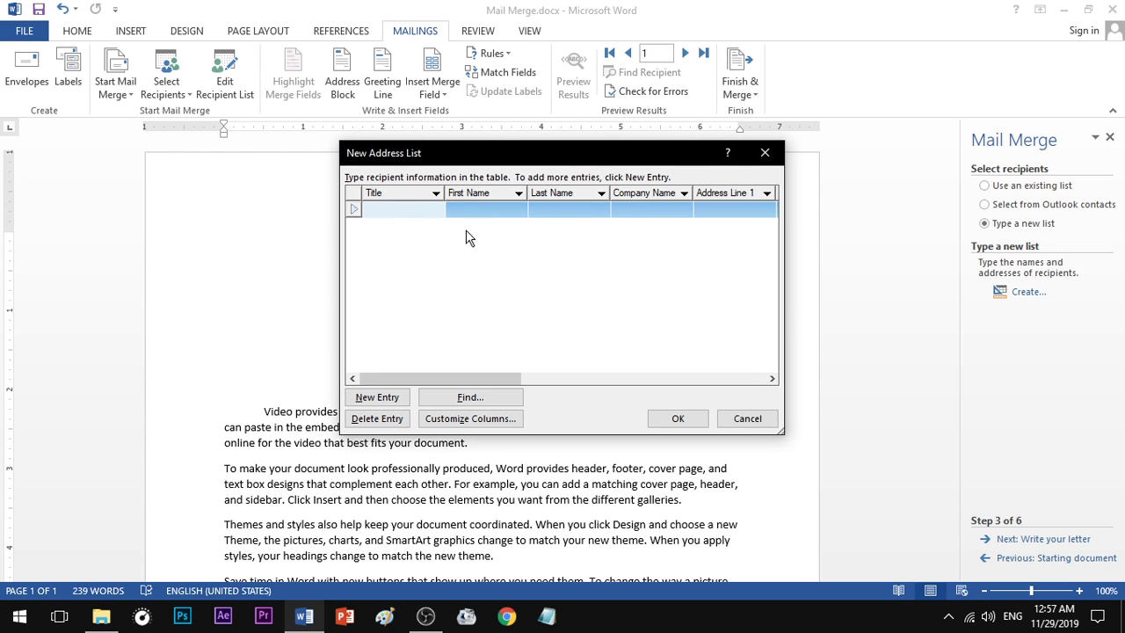
click(748, 419)
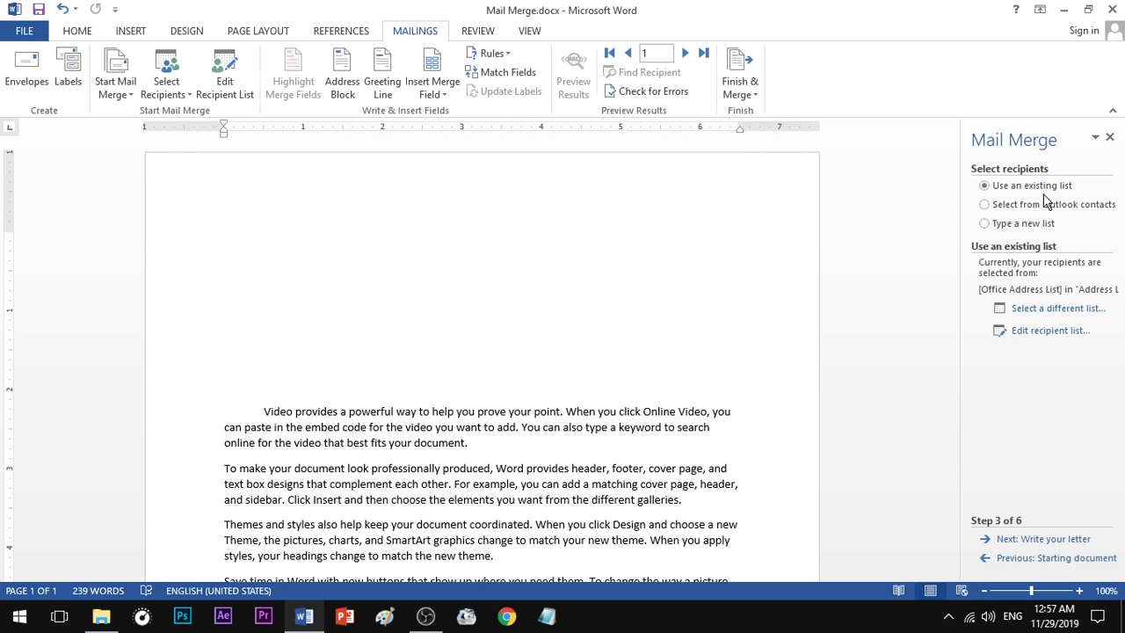
Choose Address List.xlsx from New Volume (E:) as the existing recipient list
click(1028, 313)
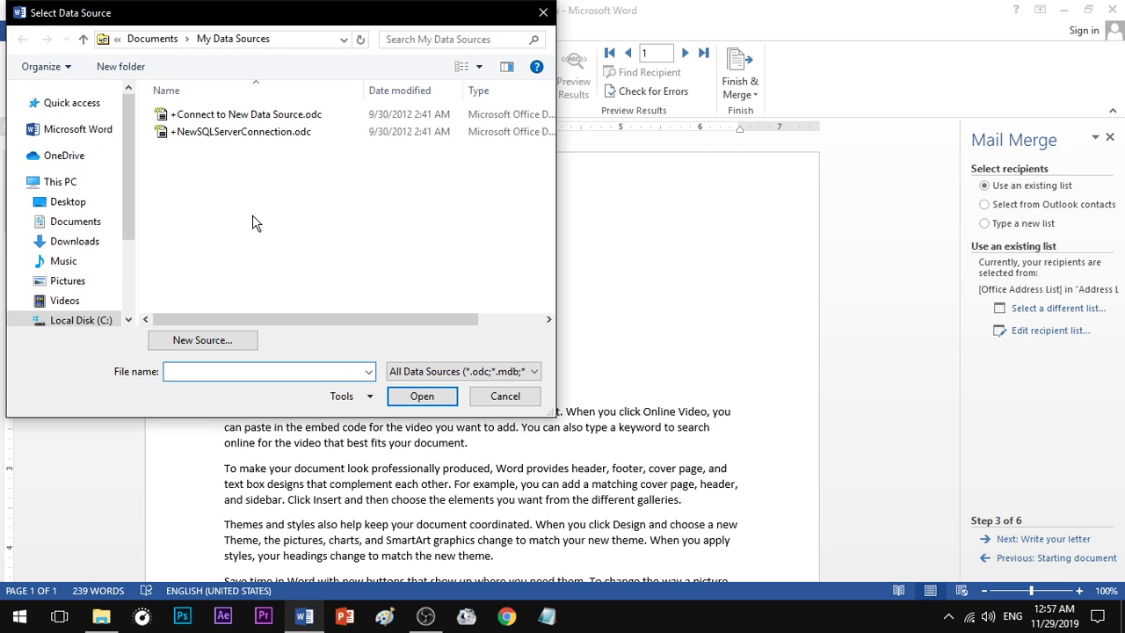
drag(268, 19, 467, 51)
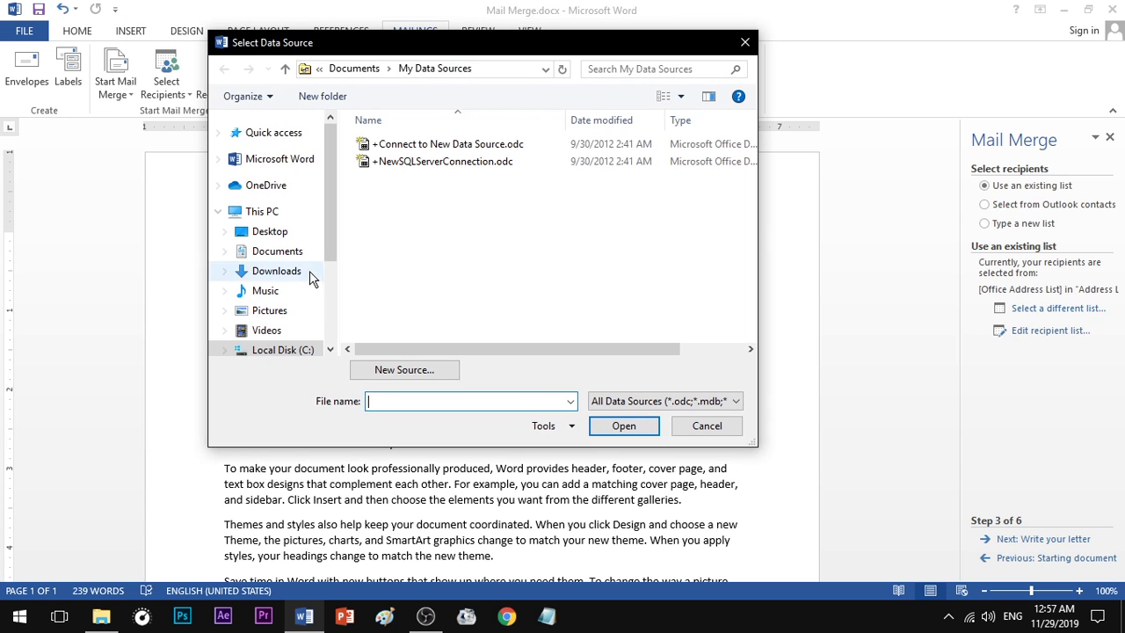
drag(334, 226, 323, 284)
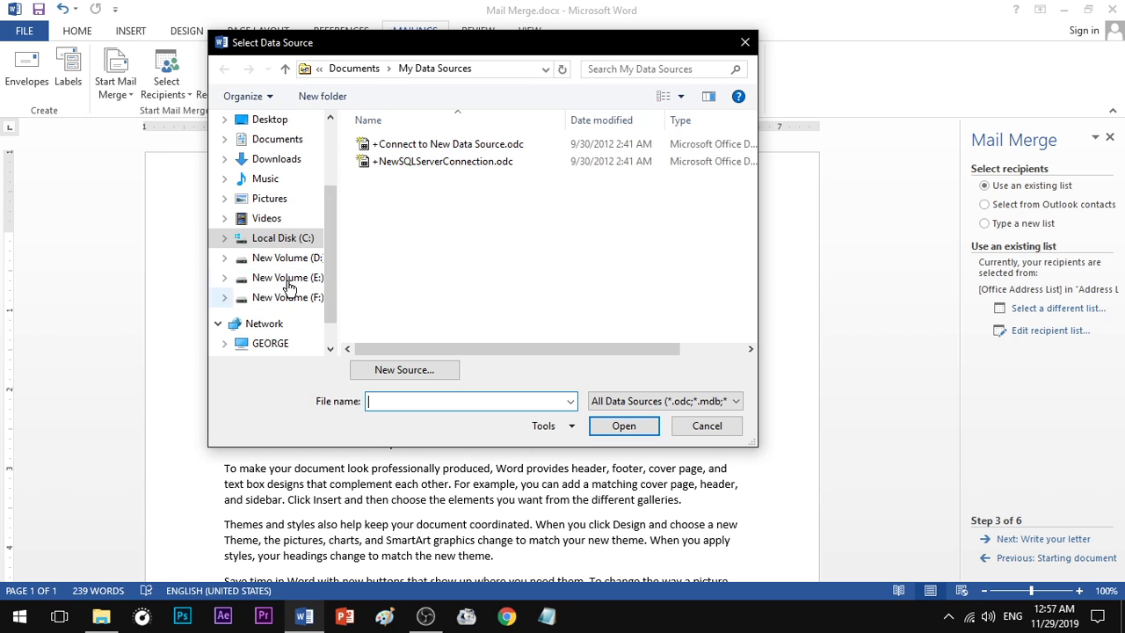
click(290, 279)
click(700, 174)
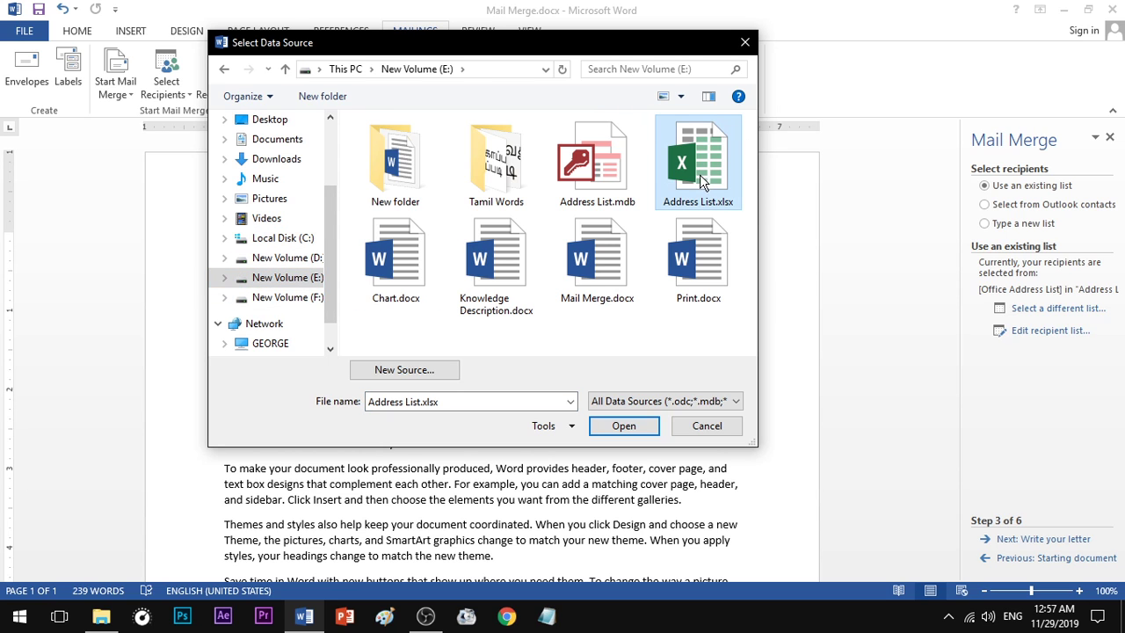
click(603, 434)
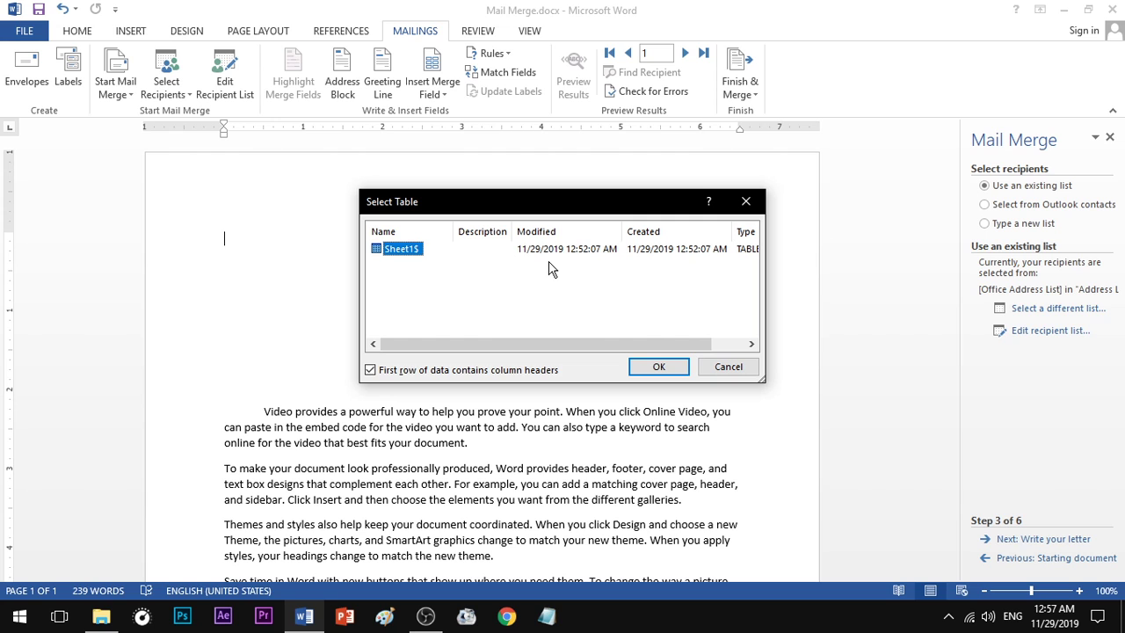
Use the Sheet1$ table with its first row as column headers, and accept the merge recipients with all entries included
click(656, 367)
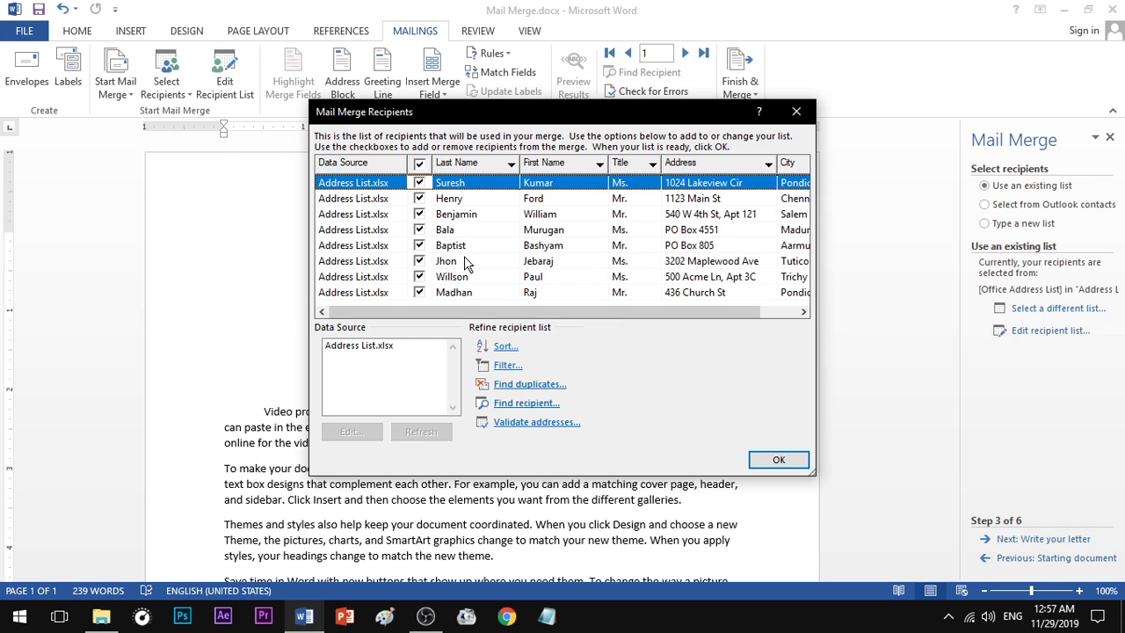
click(419, 183)
click(779, 461)
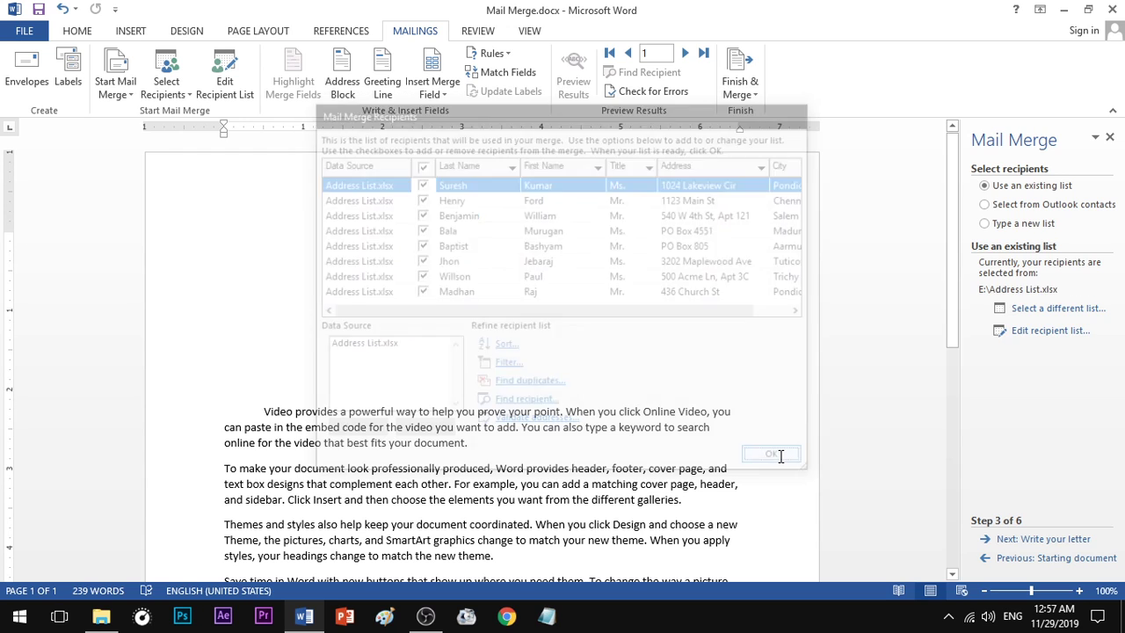
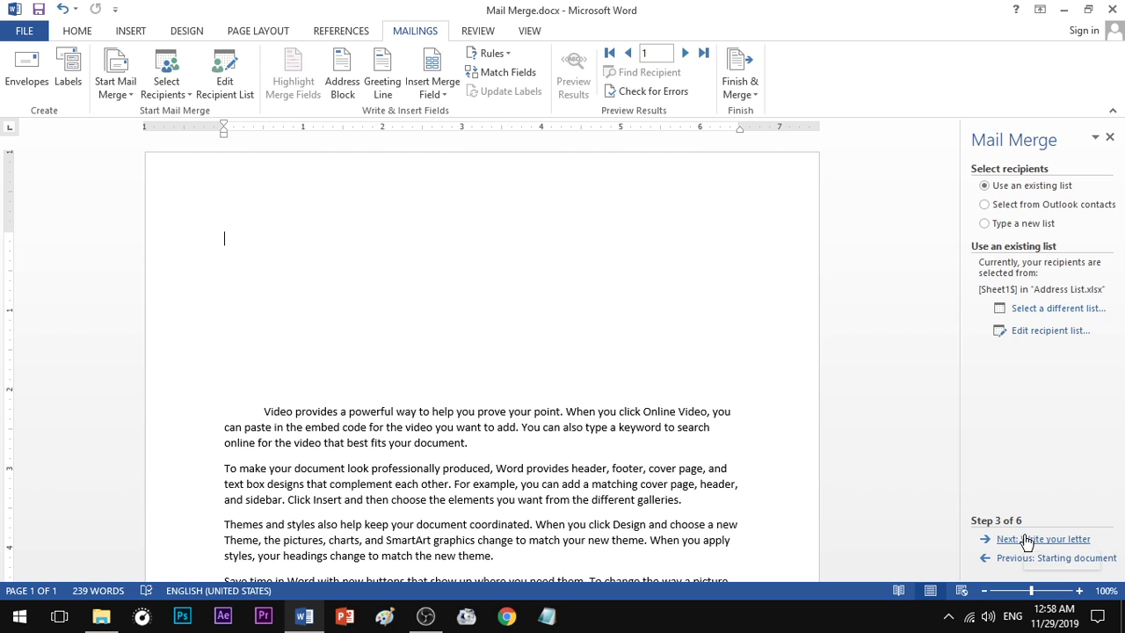
Advance to writing the letter, and insert an address block using the title, full first name, last name and suffix format without middle initial
click(1026, 539)
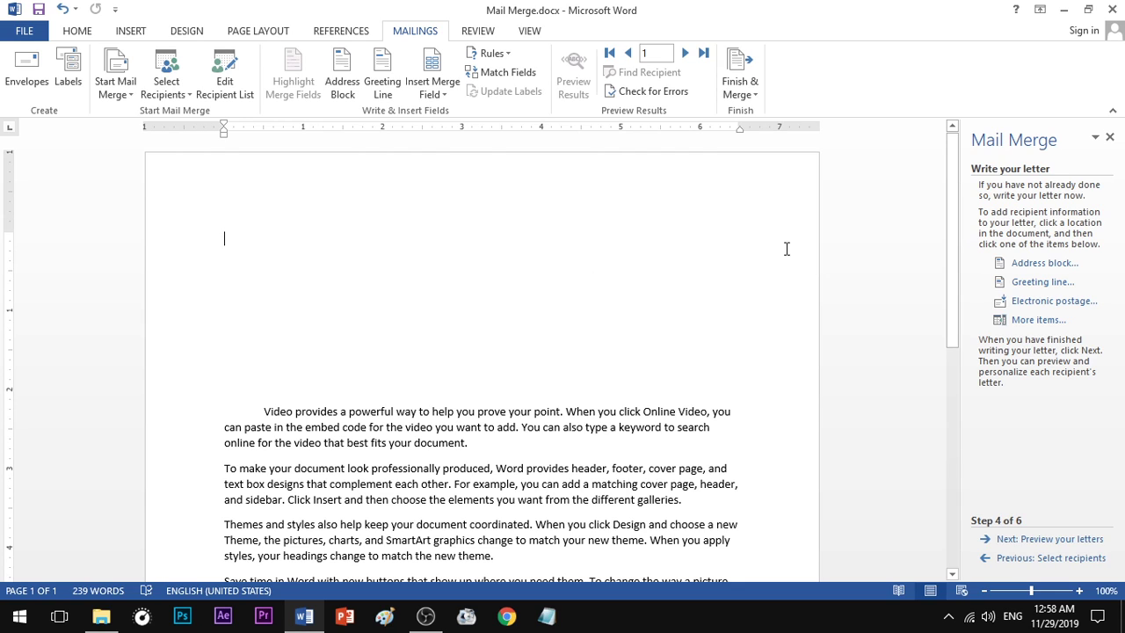
click(1023, 264)
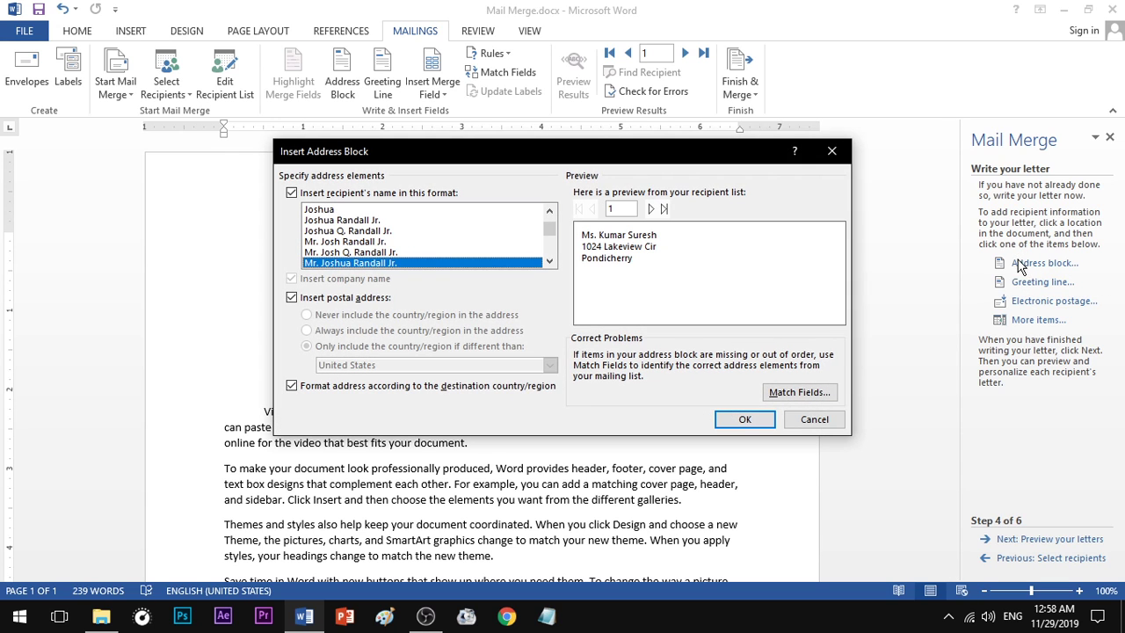
click(361, 221)
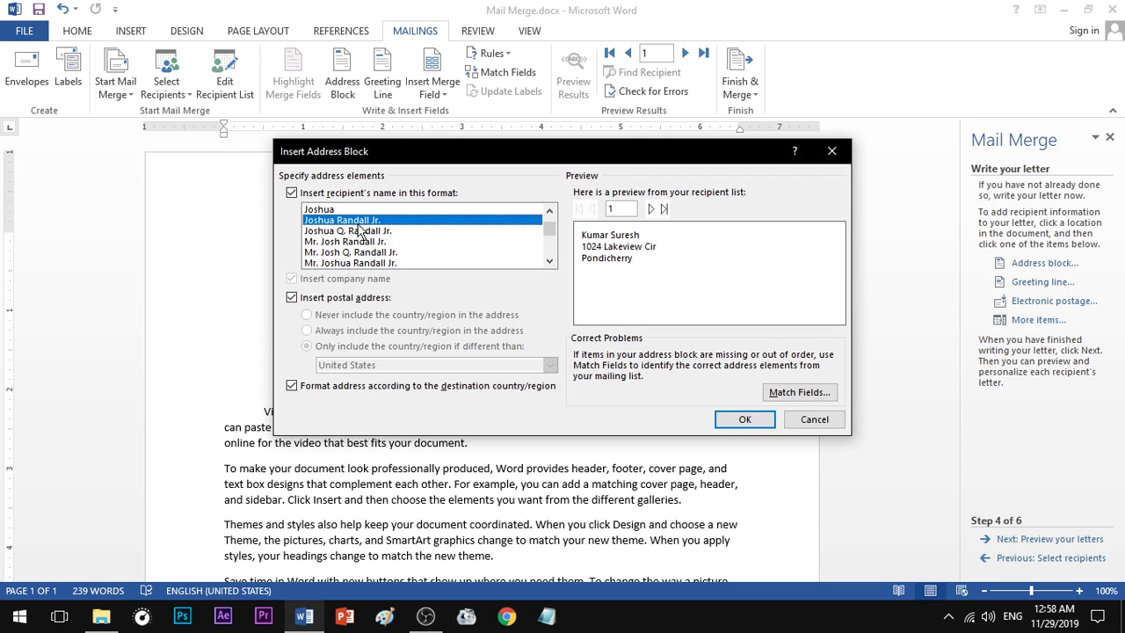
scroll(367, 262, down, 1)
click(364, 252)
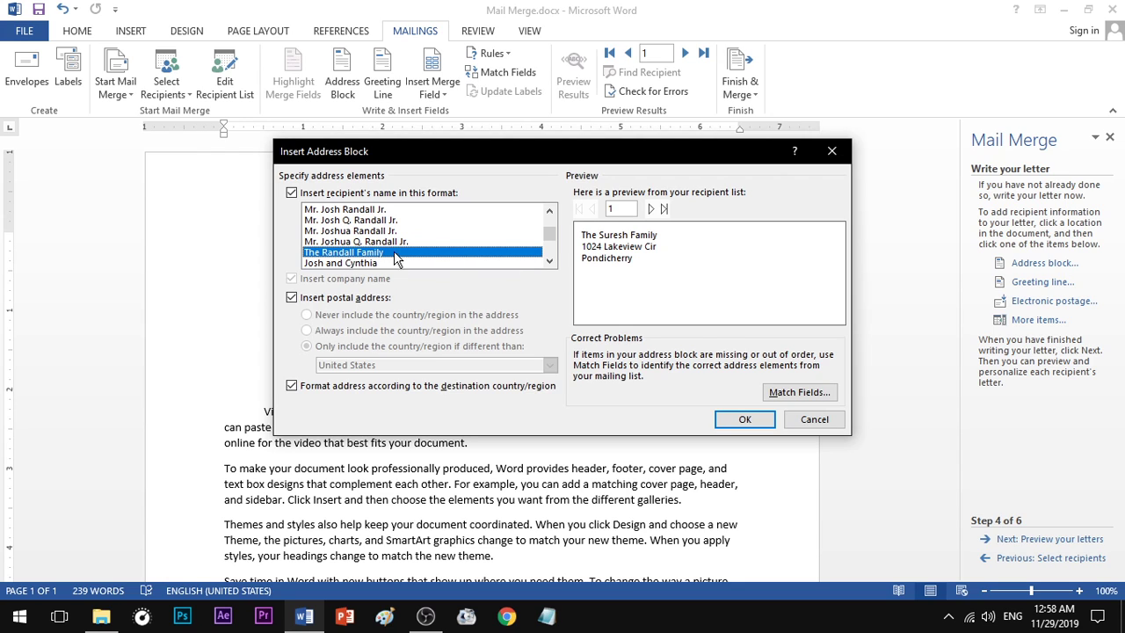
click(358, 221)
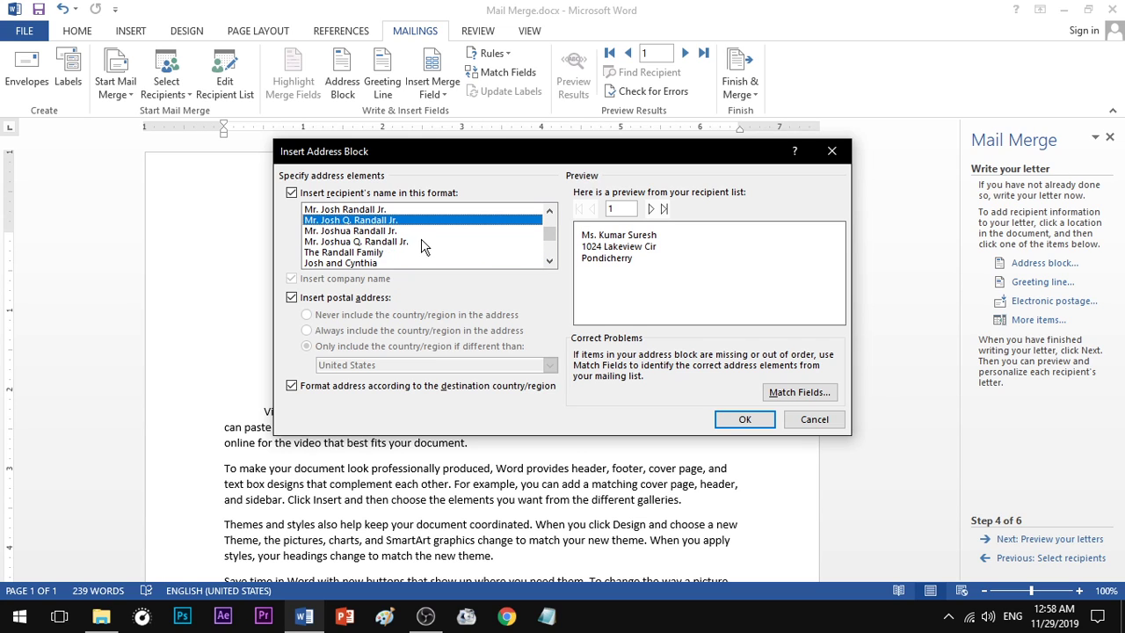
click(370, 231)
click(365, 209)
click(358, 231)
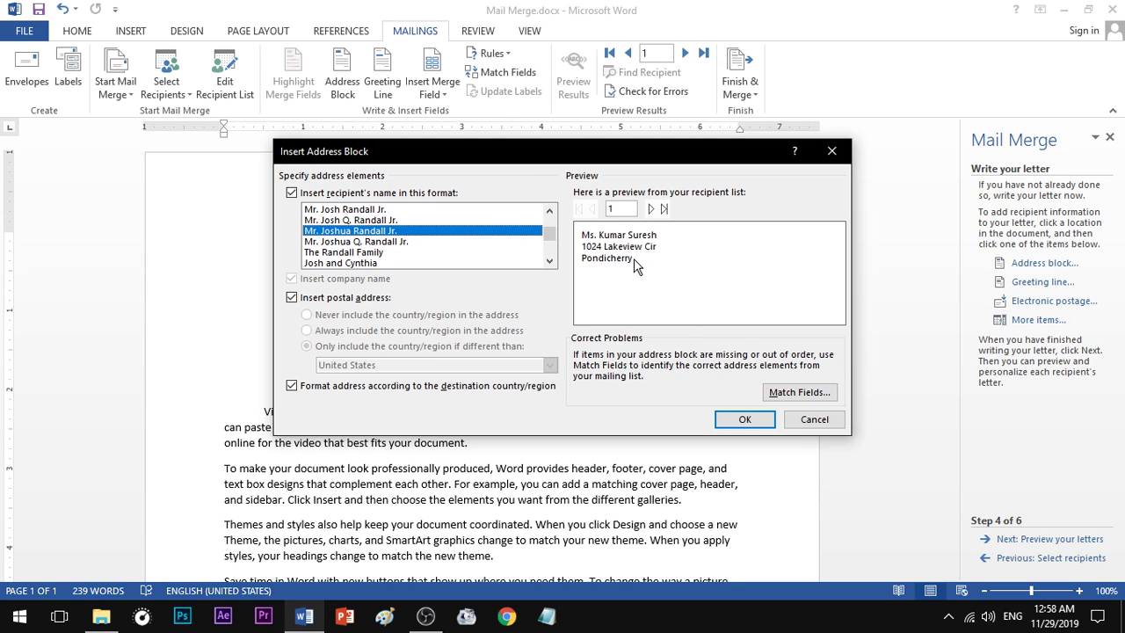
click(742, 419)
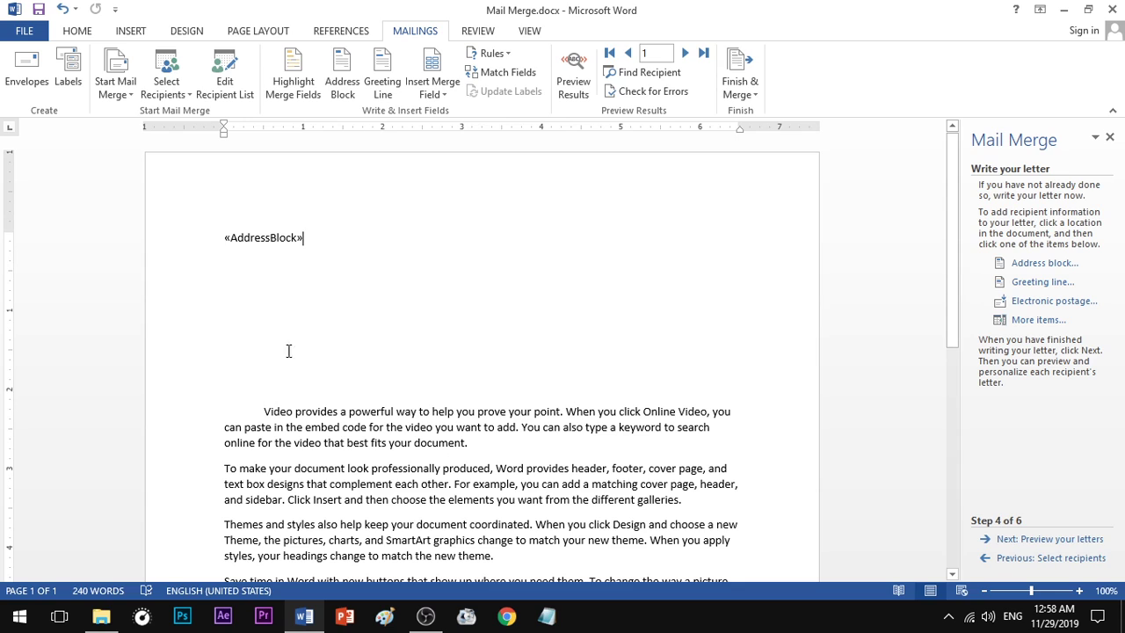
Insert a greeting line directly above the first body paragraph, using Dear, the title with last name, and a comma
click(226, 389)
click(1049, 283)
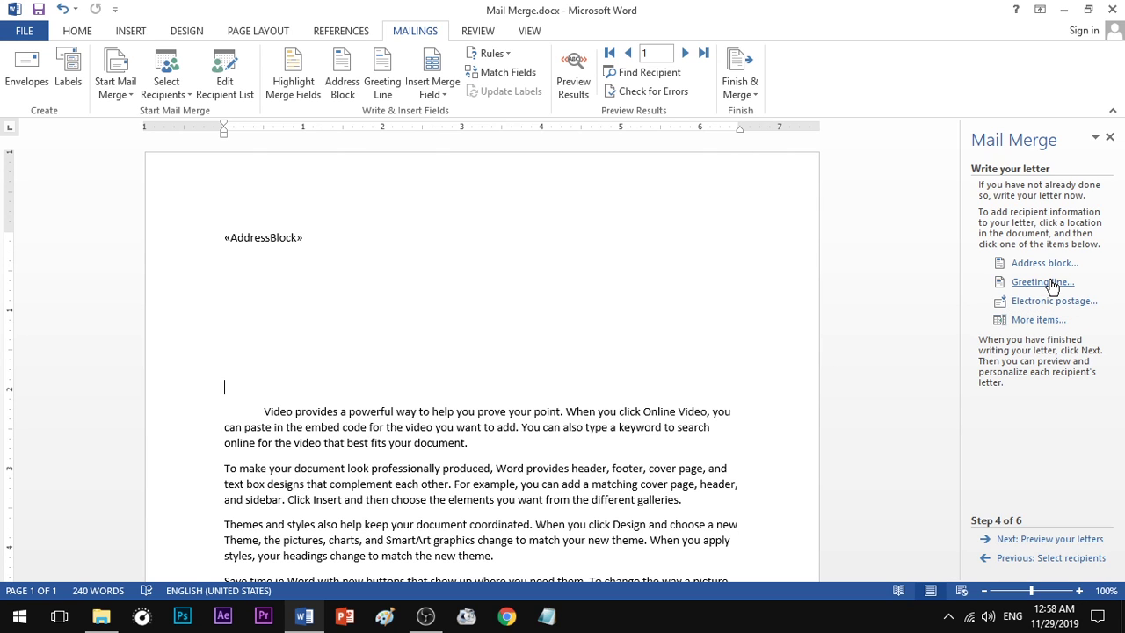
click(452, 204)
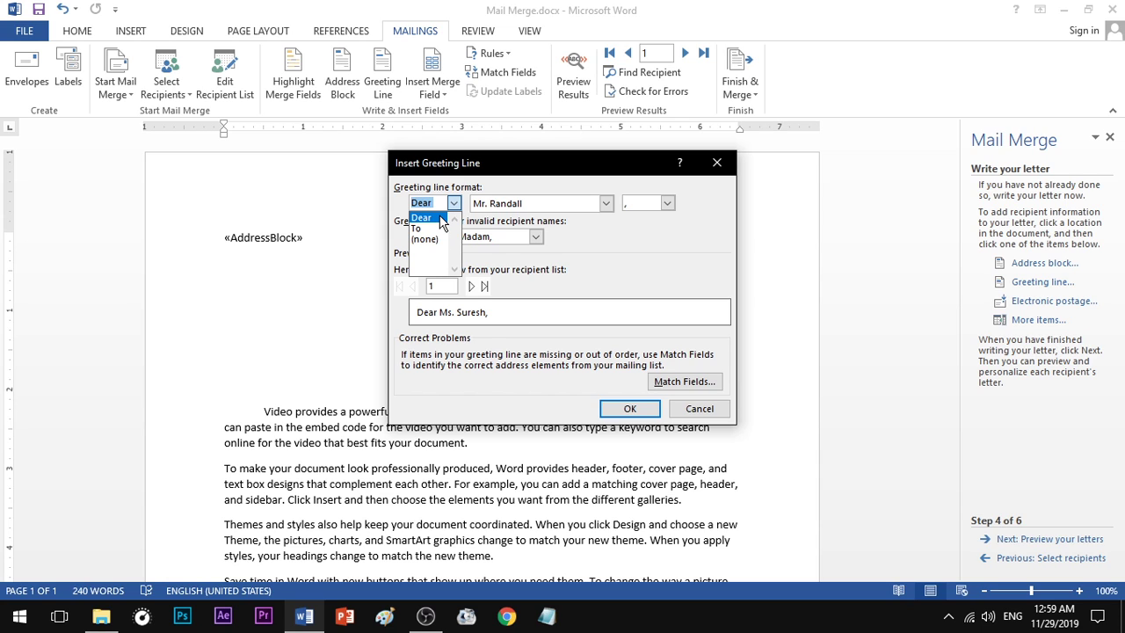
click(440, 219)
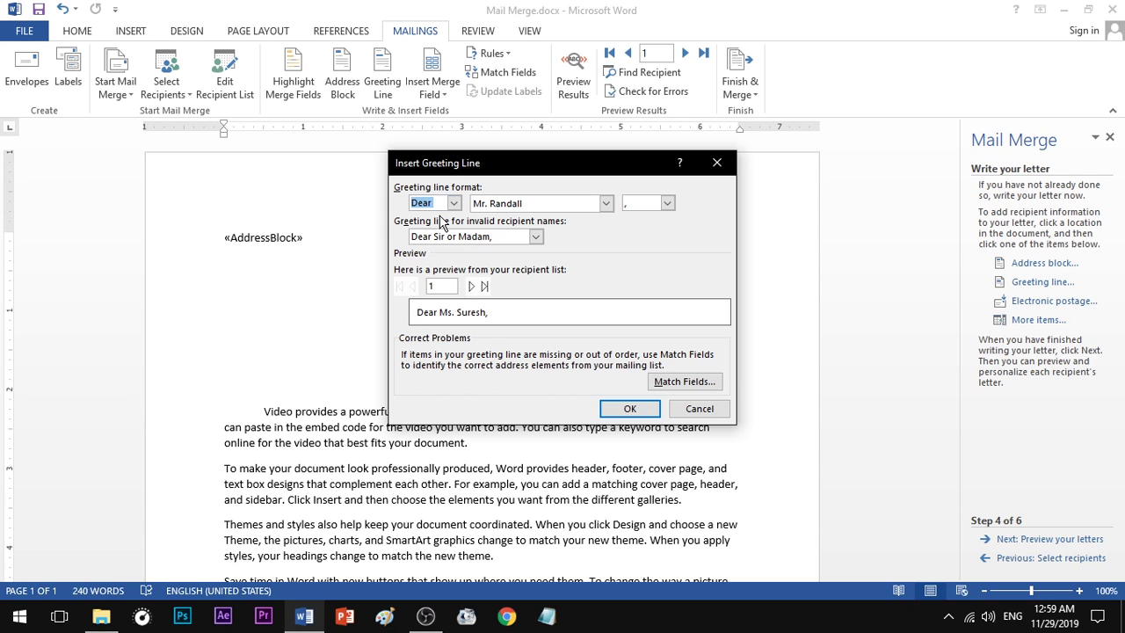
click(640, 409)
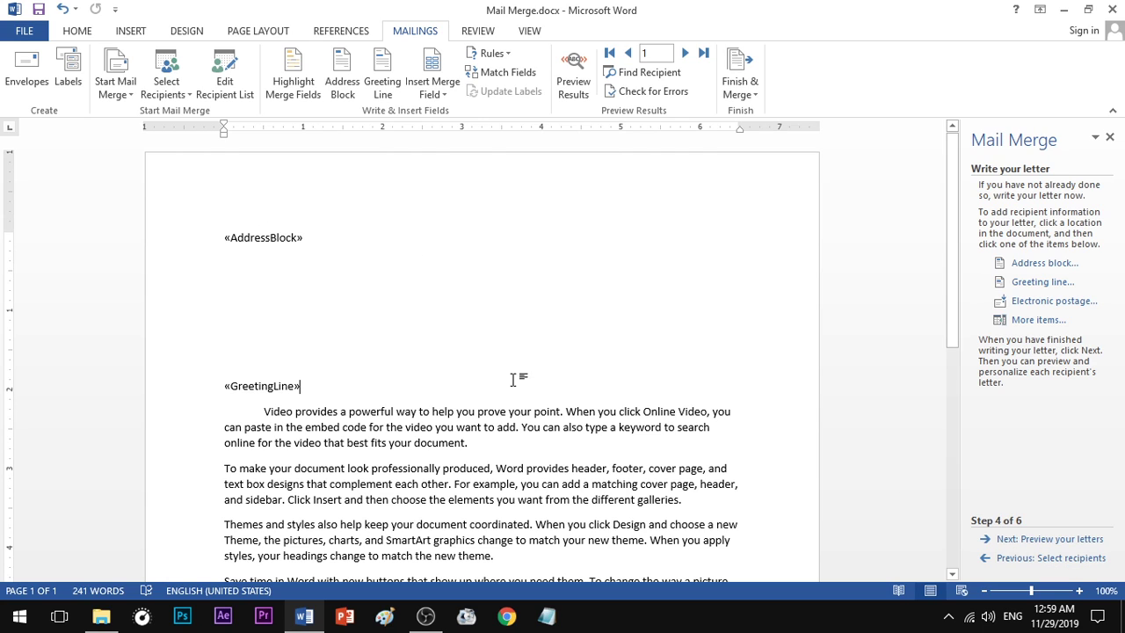
Preview the merged letter, delete two blank lines between the address and greeting, and advance to completing the merge
click(1023, 539)
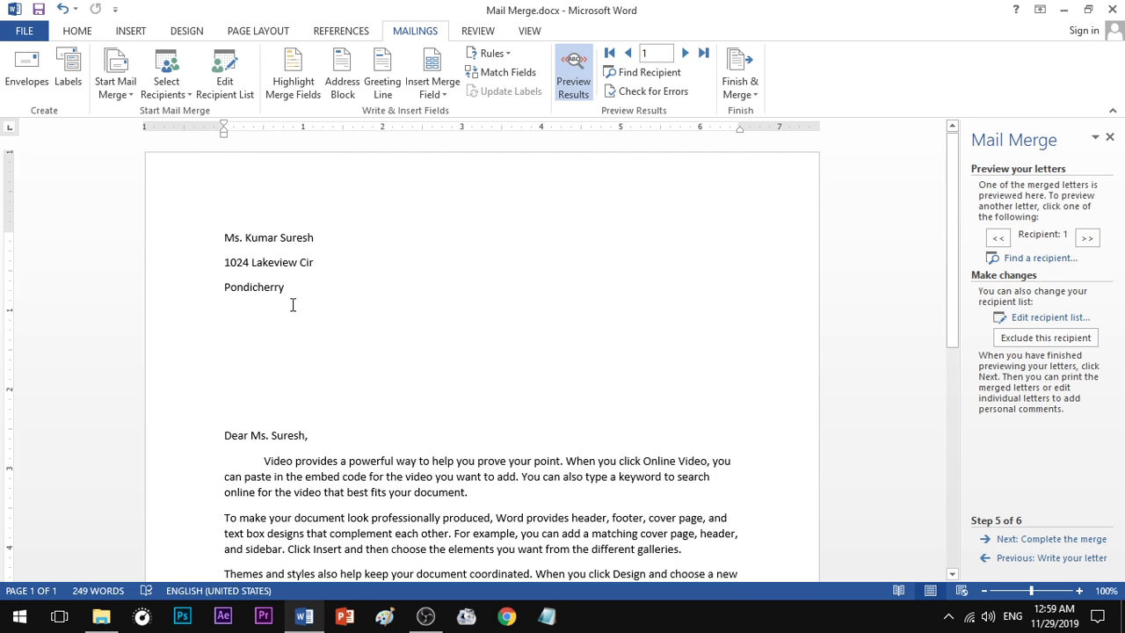
click(266, 318)
key(Delete)
key(Delete)
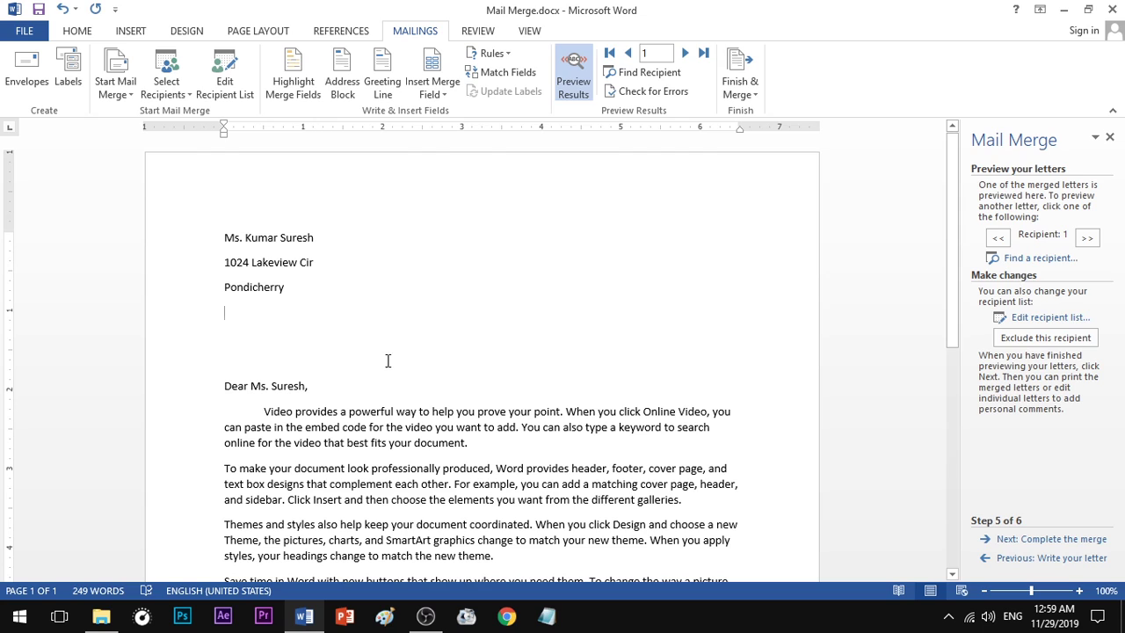
click(1020, 540)
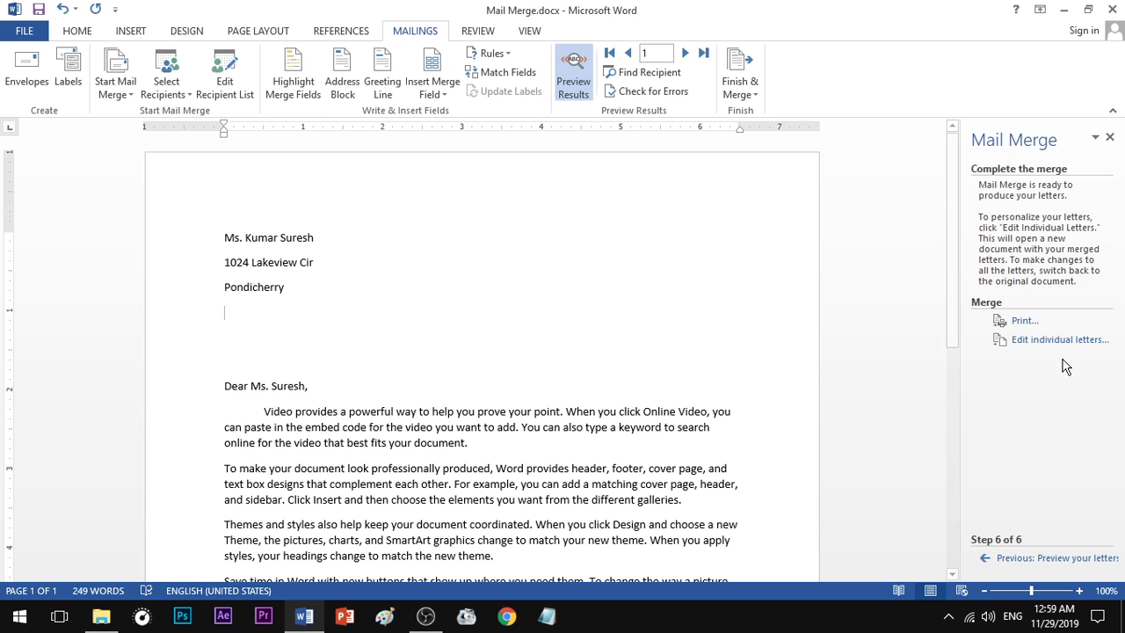
Open the print settings for merging all records to the printer, and cancel without printing
click(1020, 321)
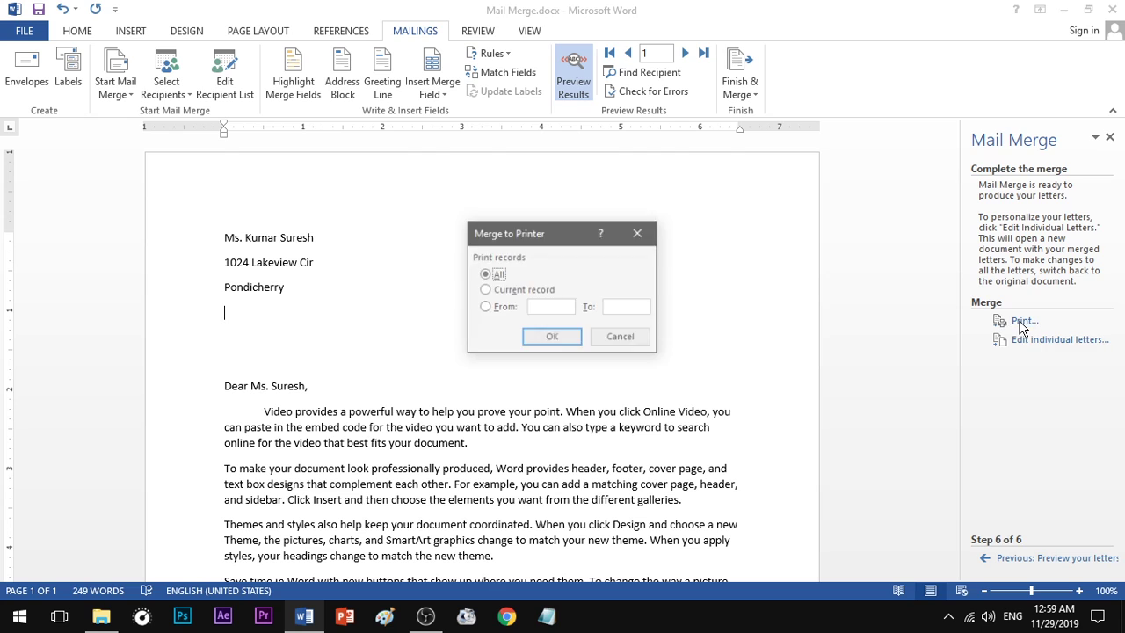
click(502, 292)
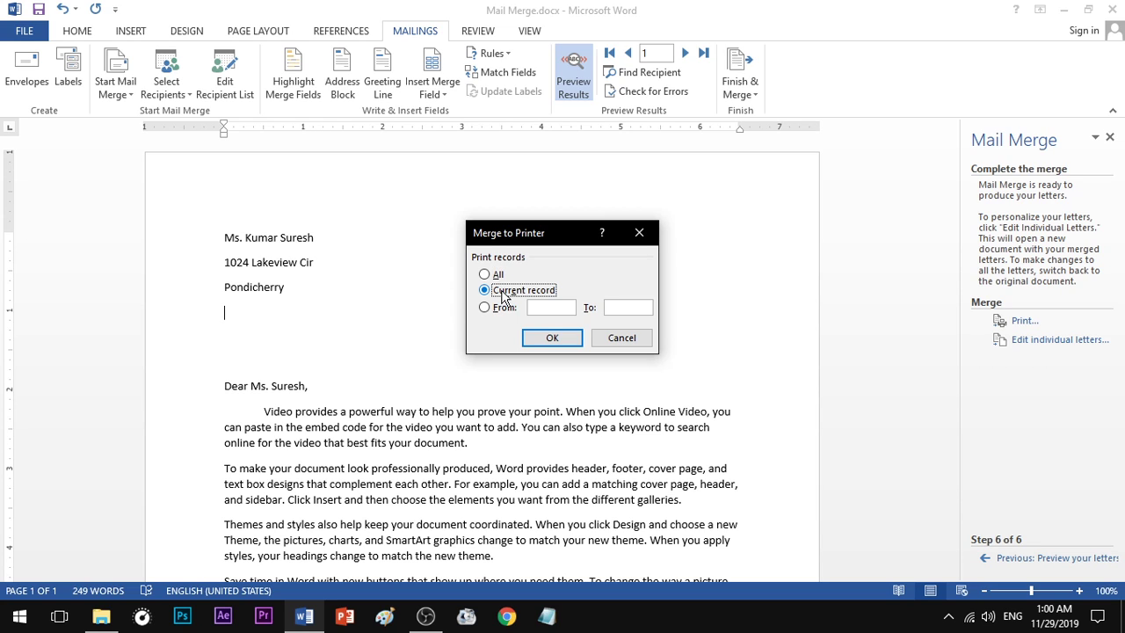
click(497, 276)
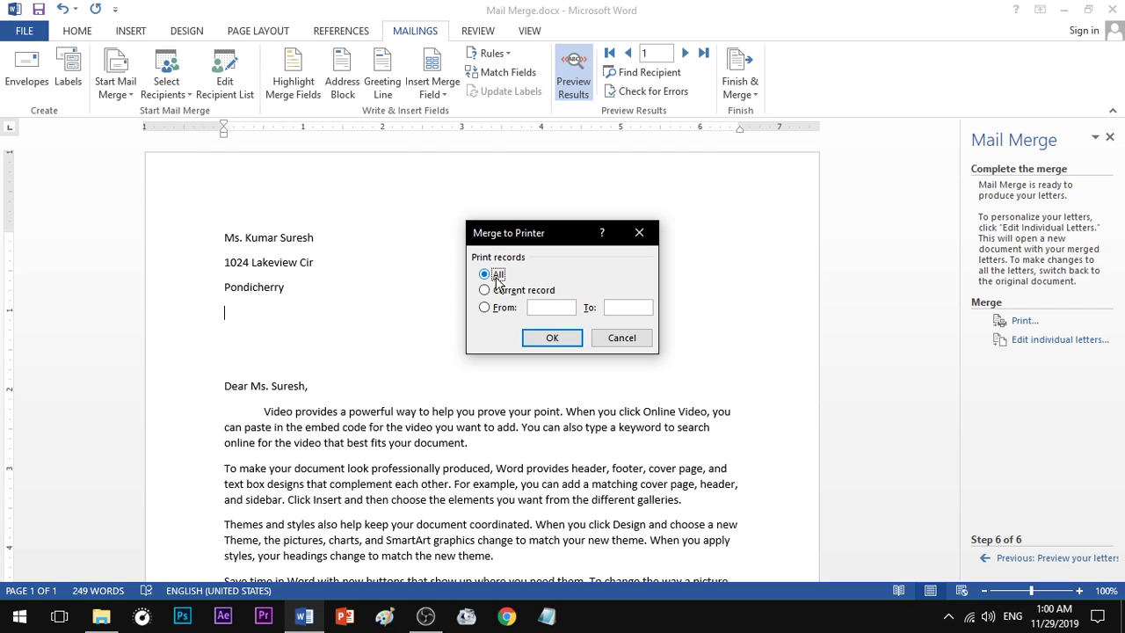
click(552, 340)
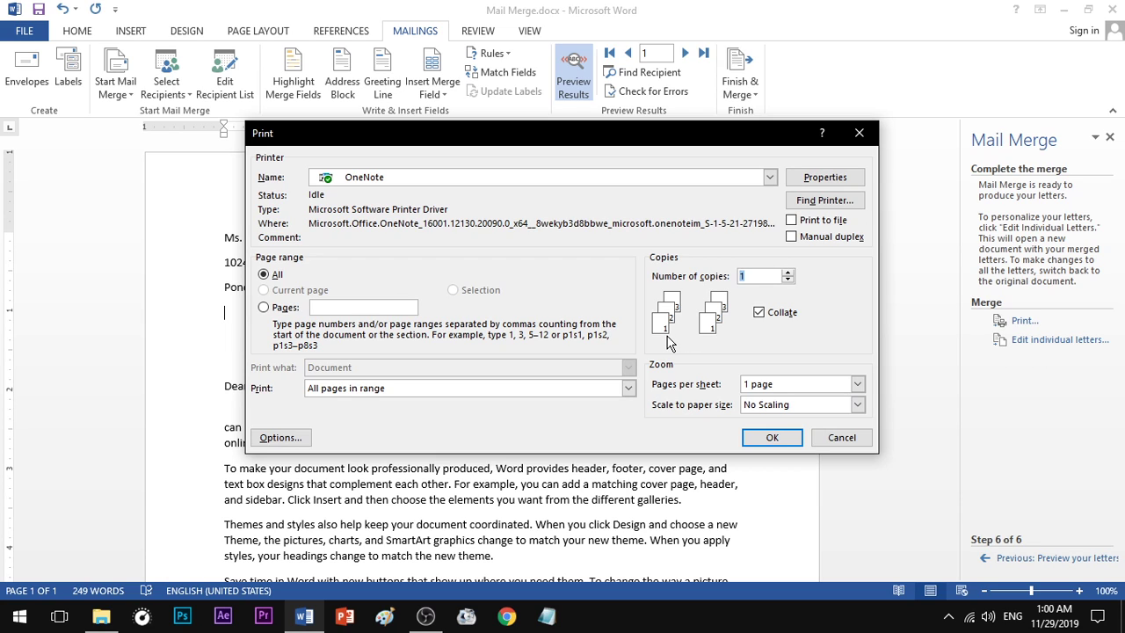
click(844, 438)
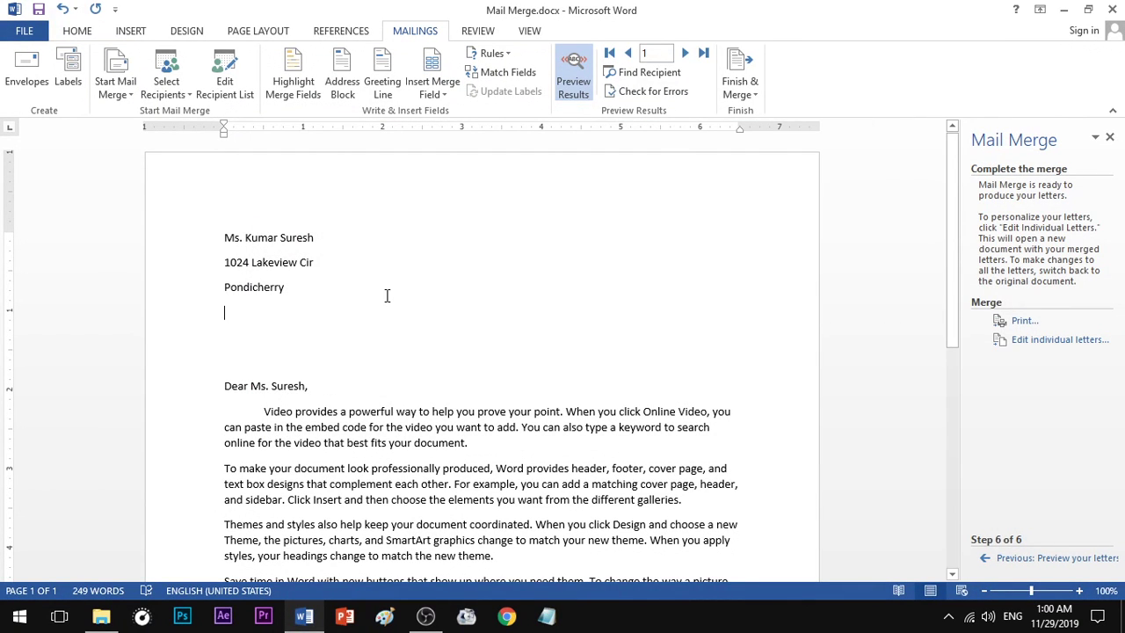